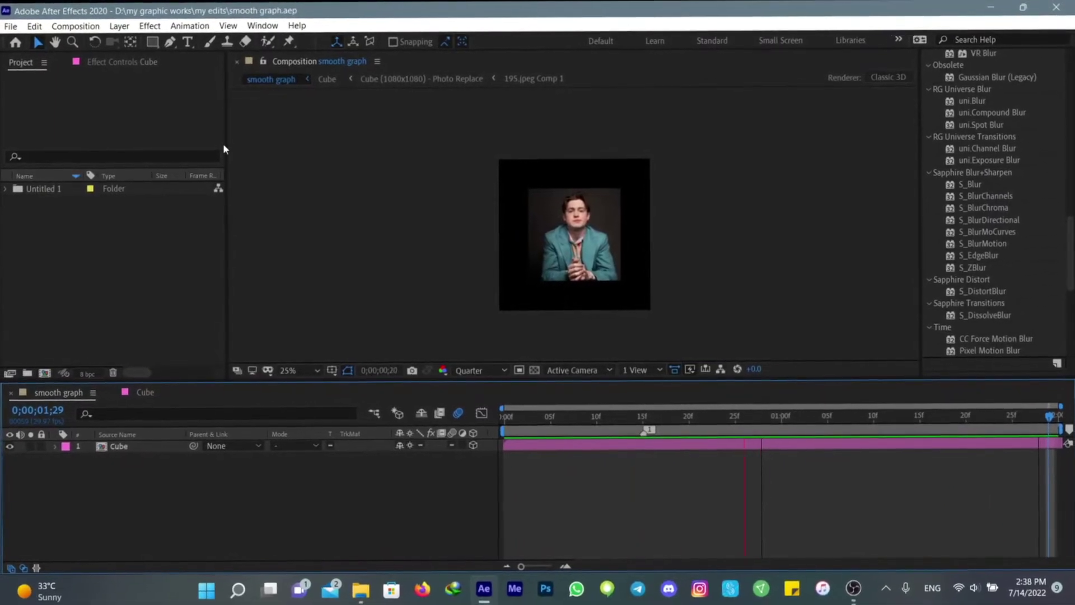
Step: Check the motion blur values in the advanced settings of the smooth graph composition
click(79, 28)
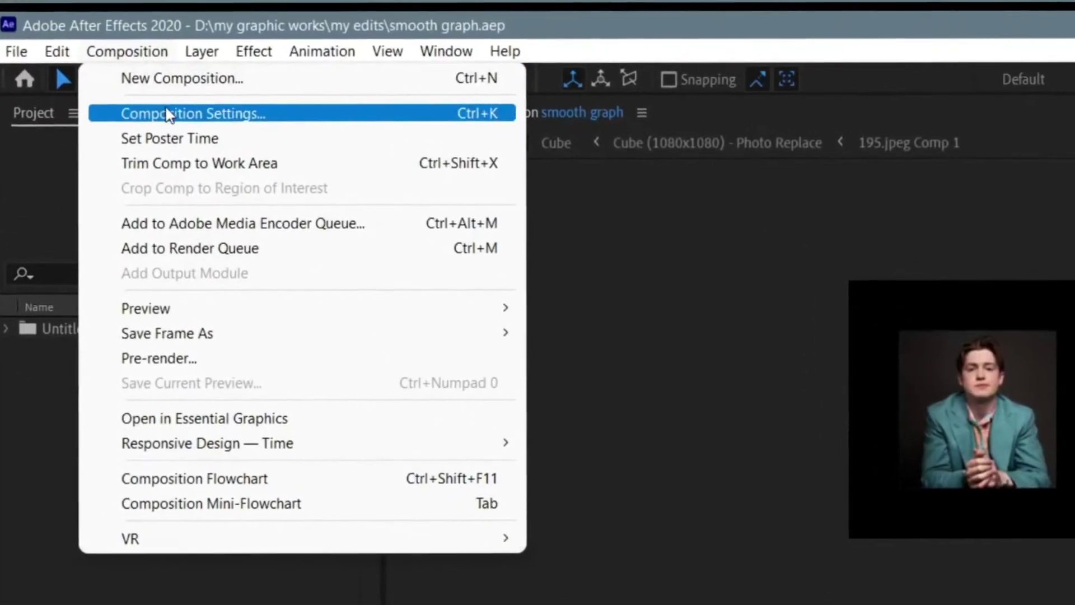
click(206, 113)
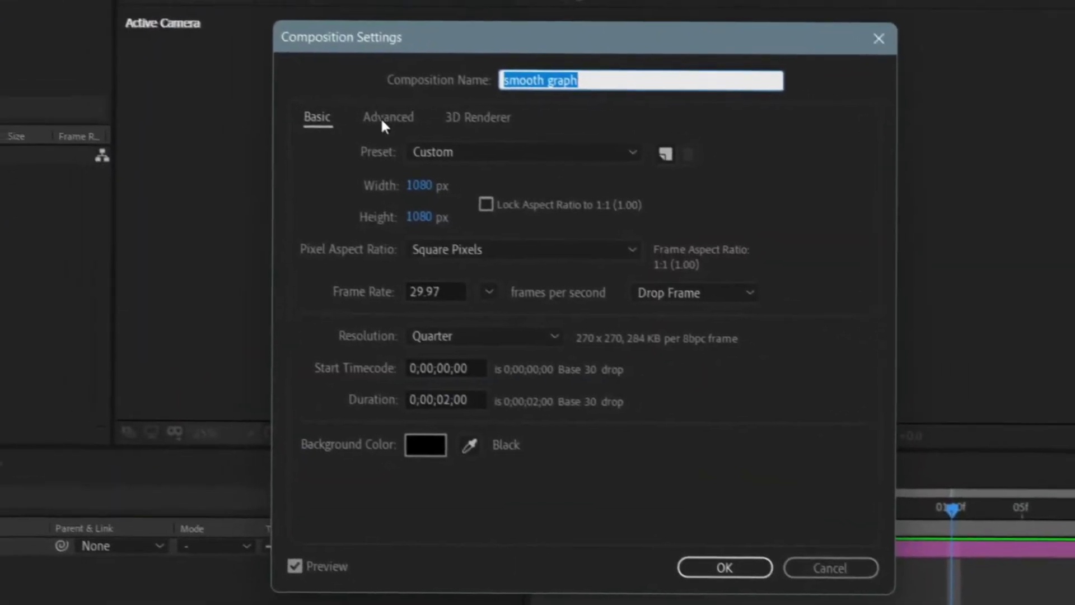
click(382, 114)
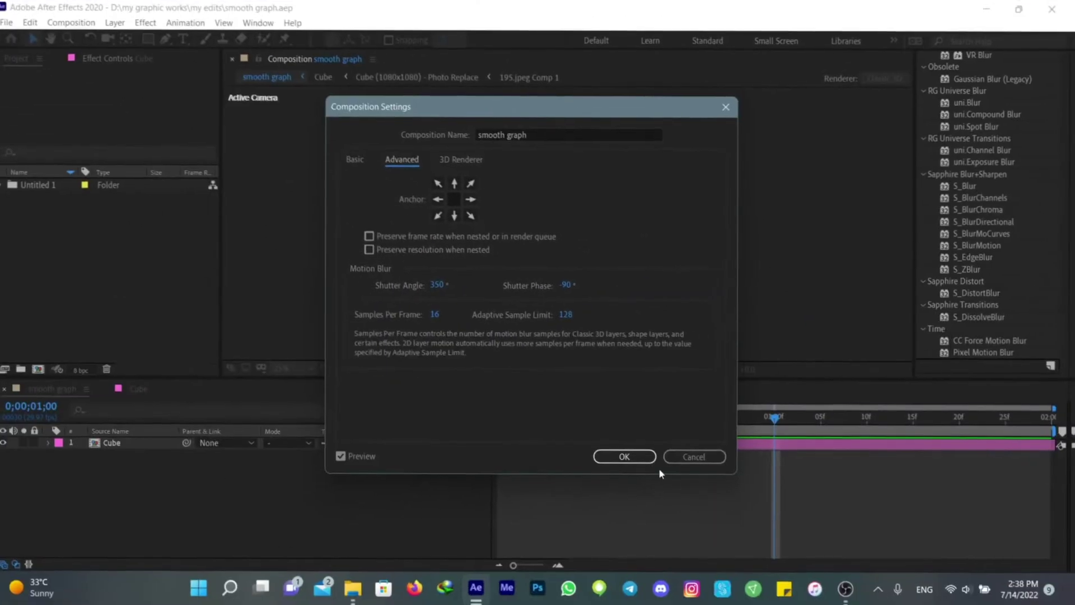
click(624, 457)
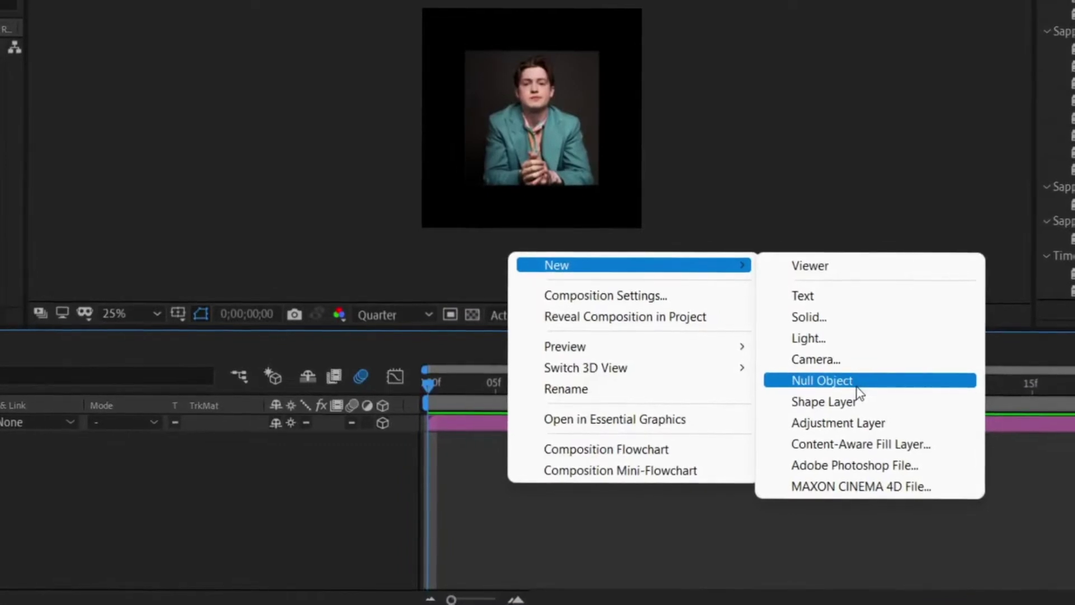
Step: Add a null object to the composition and look over the Cube layer's transform properties
click(857, 387)
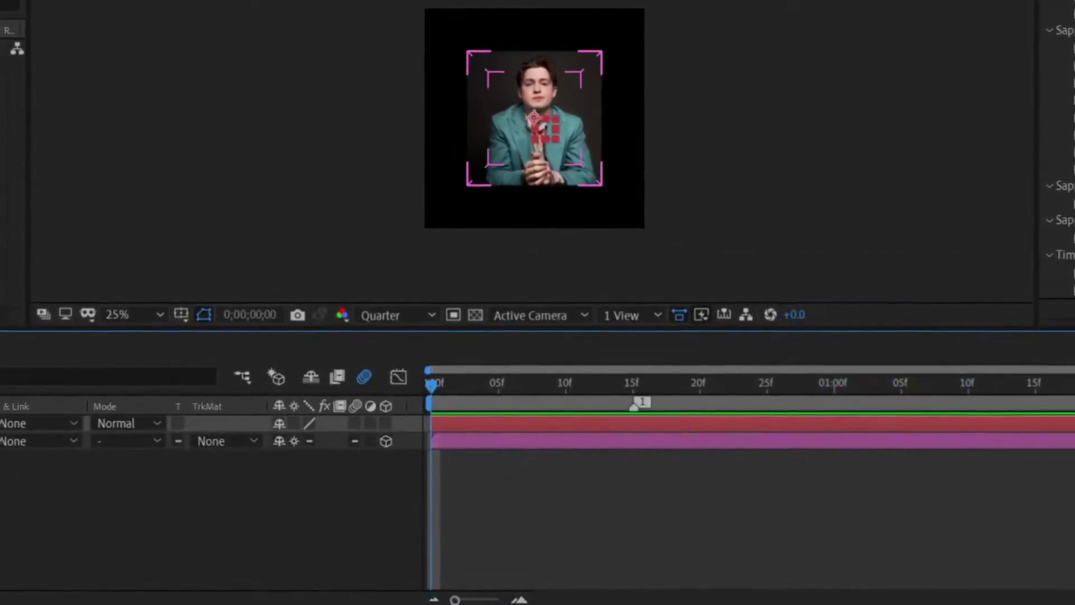
click(63, 441)
click(75, 442)
scroll(218, 498, down, 1)
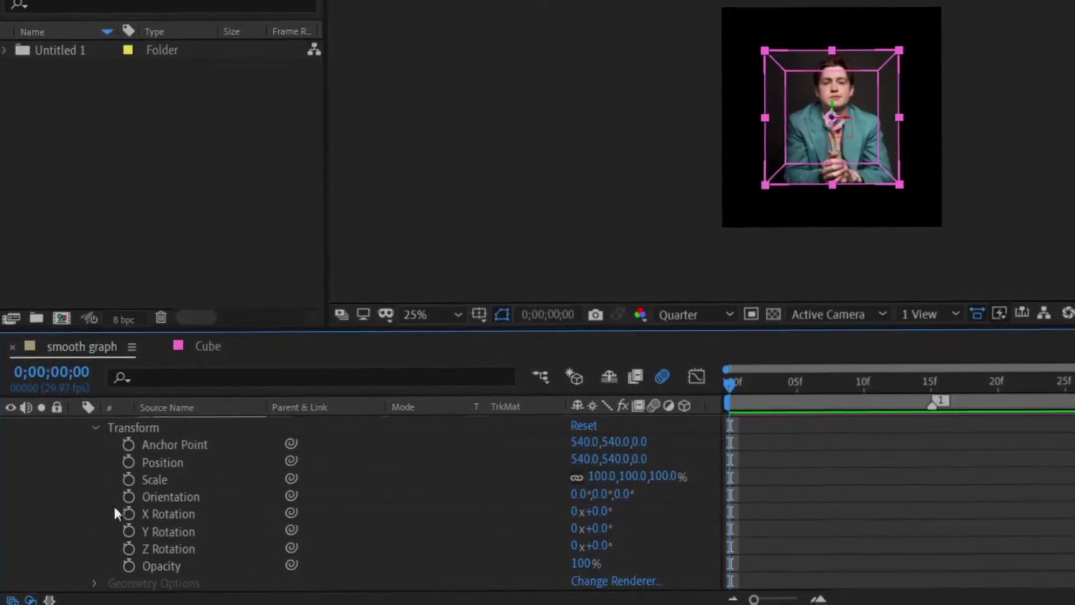
scroll(217, 482, up, 1)
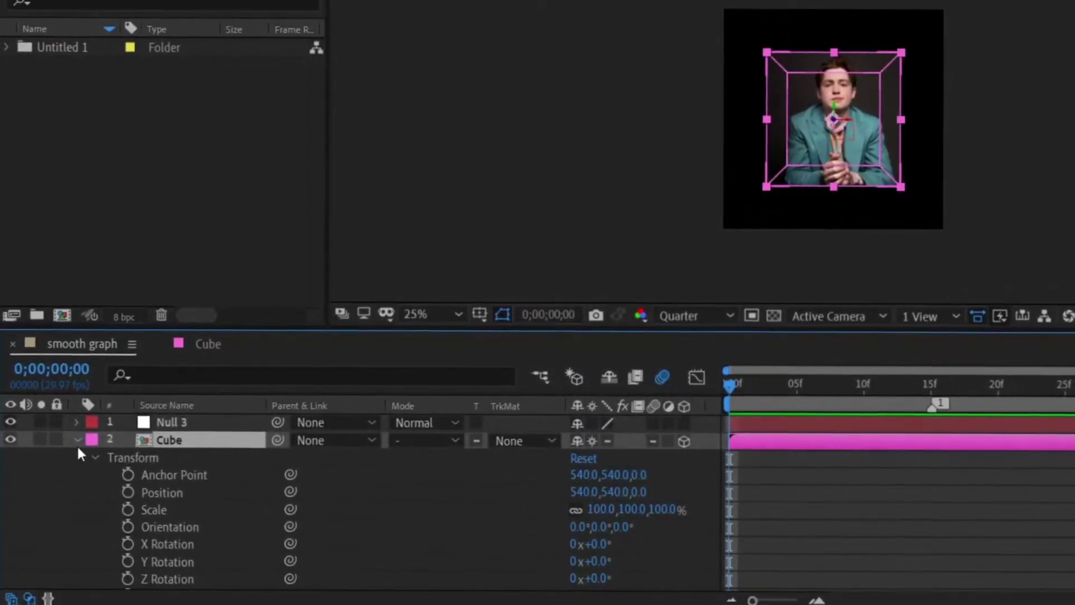
click(79, 444)
click(182, 429)
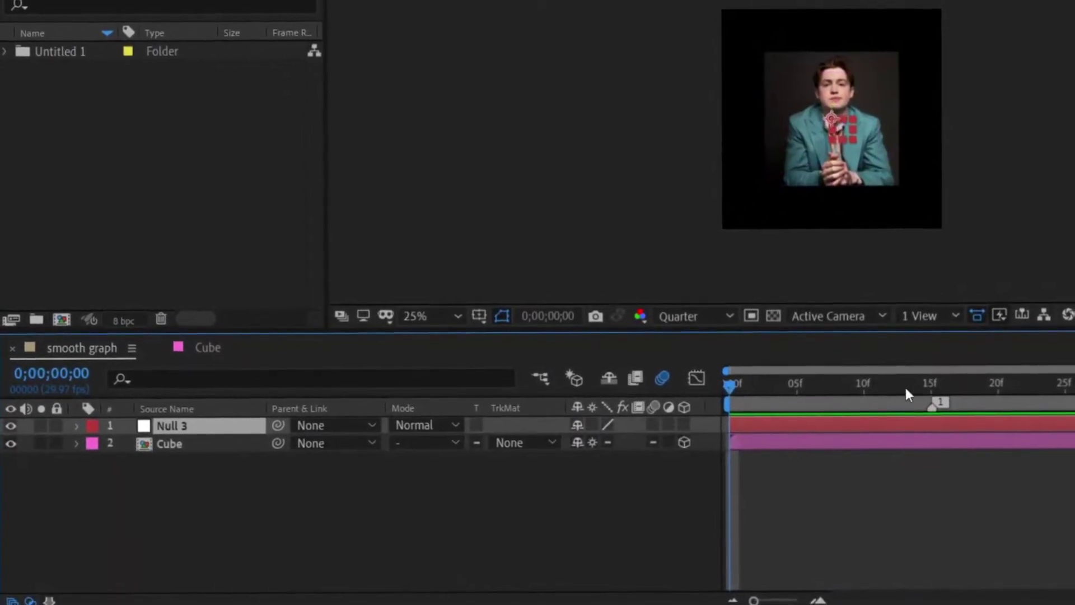
click(604, 439)
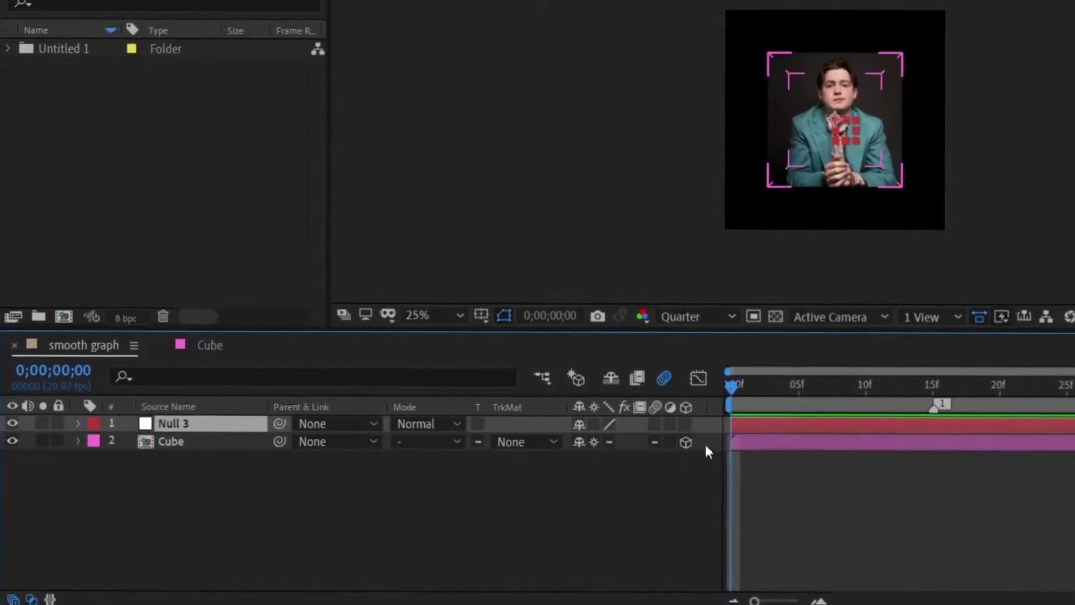
Step: Keyframe the Cube layer's Y Rotation at 0;00, 0;14 and 1;01, reaching 266° at the last keyframe
click(813, 442)
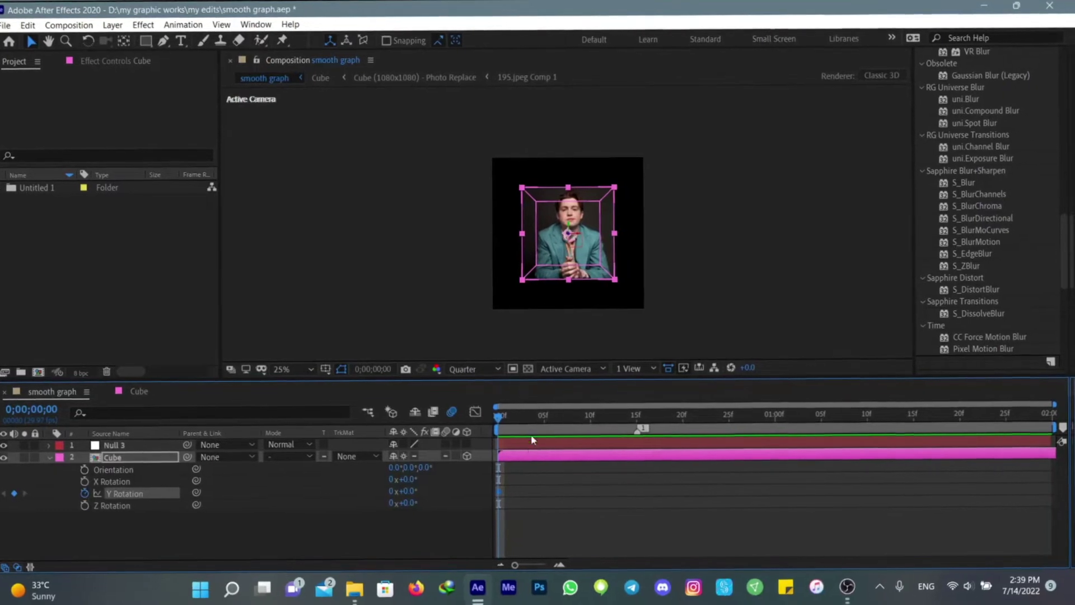
drag(507, 421, 625, 453)
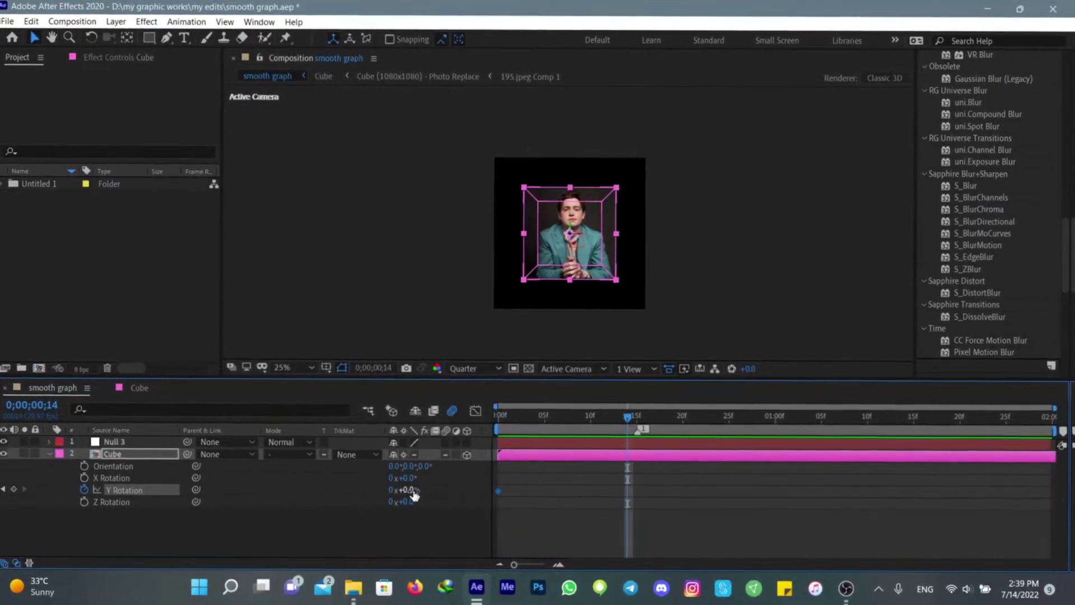
drag(636, 409, 784, 417)
drag(421, 490, 722, 533)
drag(806, 532, 465, 477)
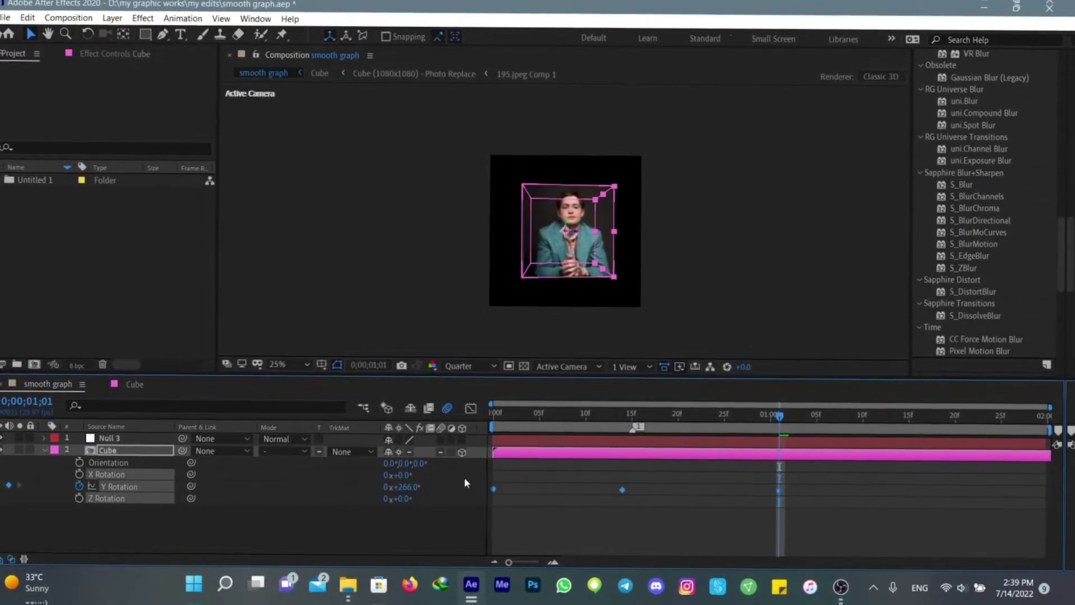
Step: Open the Graph Editor for the Cube layer's Y Rotation and compare the value graph with the speed graph
click(471, 407)
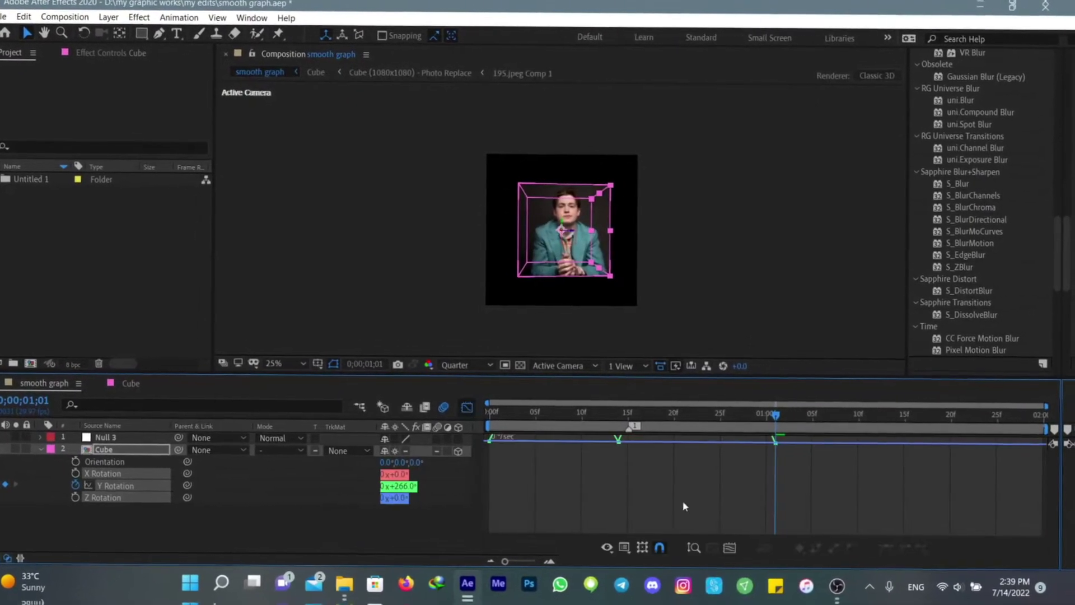
click(625, 547)
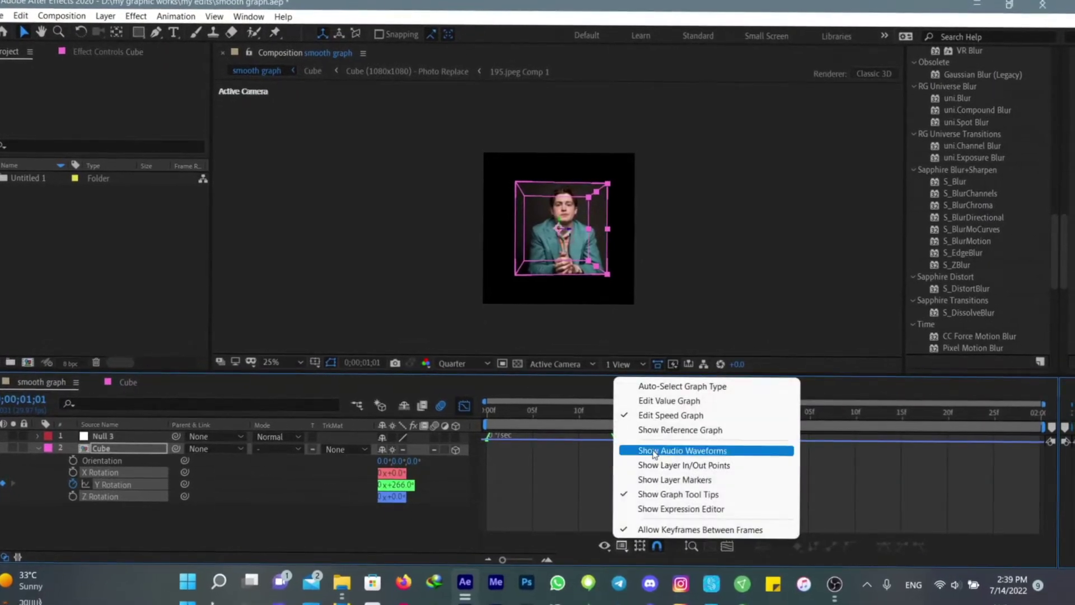
click(664, 401)
click(626, 546)
click(667, 415)
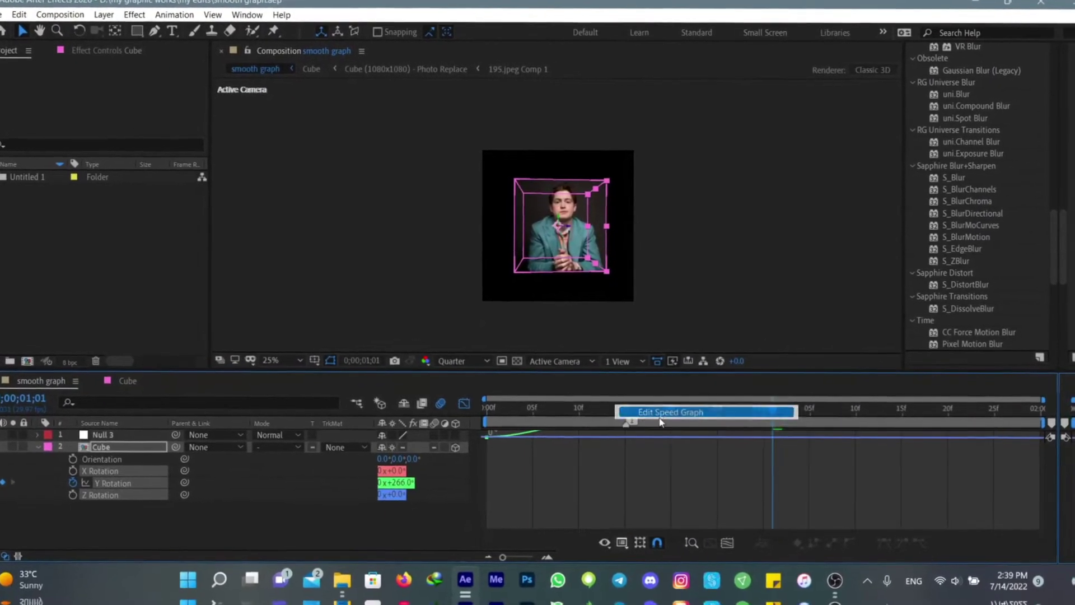
Step: Ease the Cube's Y Rotation keyframes, reshape both speed curves to start fast and taper off, and preview the spin
click(527, 494)
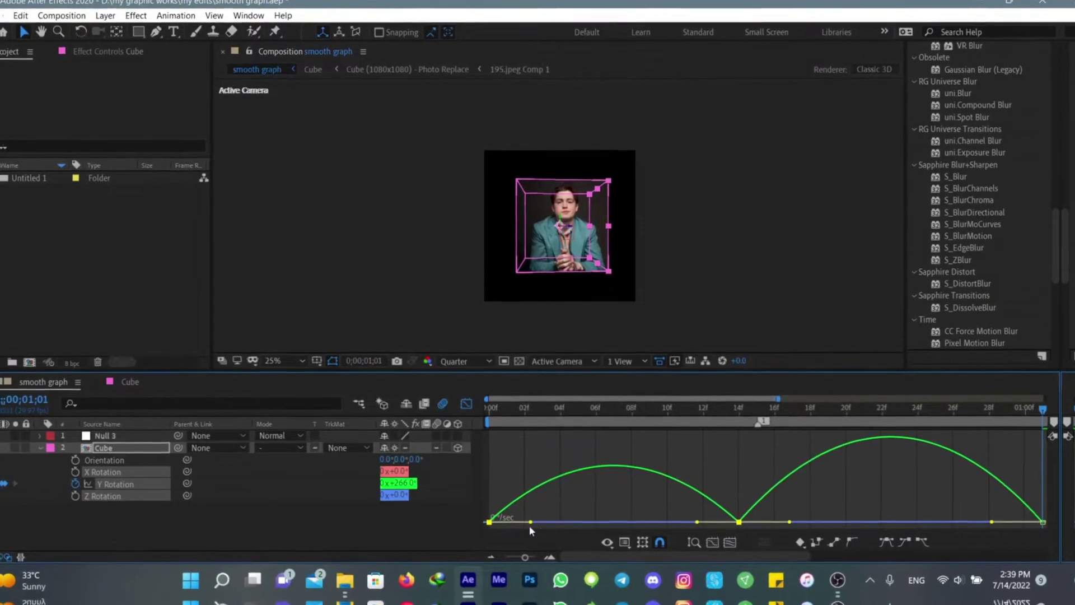
drag(530, 524, 485, 524)
drag(696, 525, 621, 522)
drag(985, 526, 898, 516)
key(space)
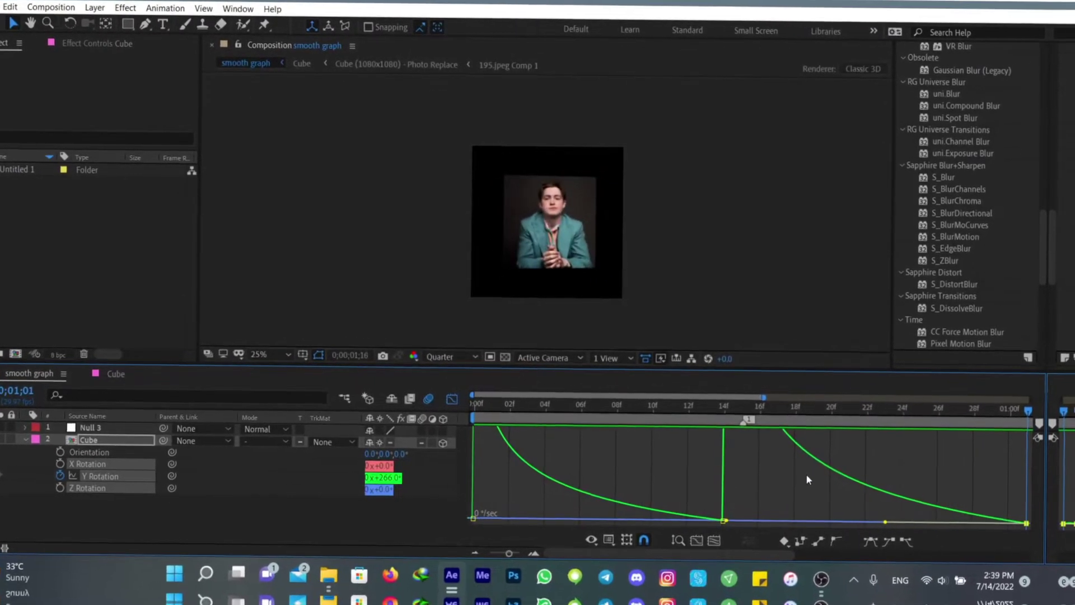
click(455, 399)
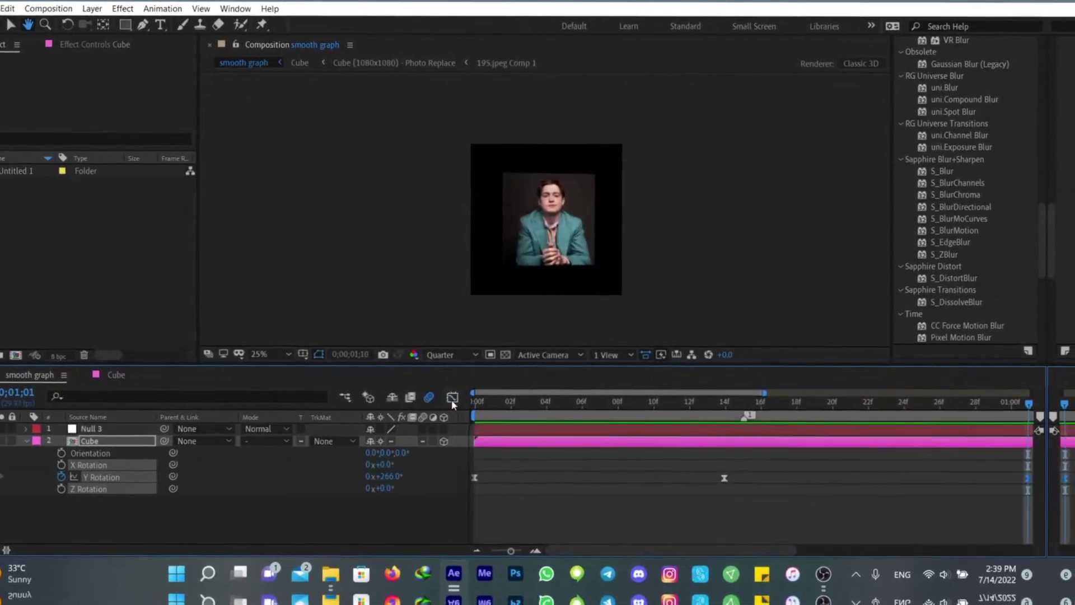
click(479, 552)
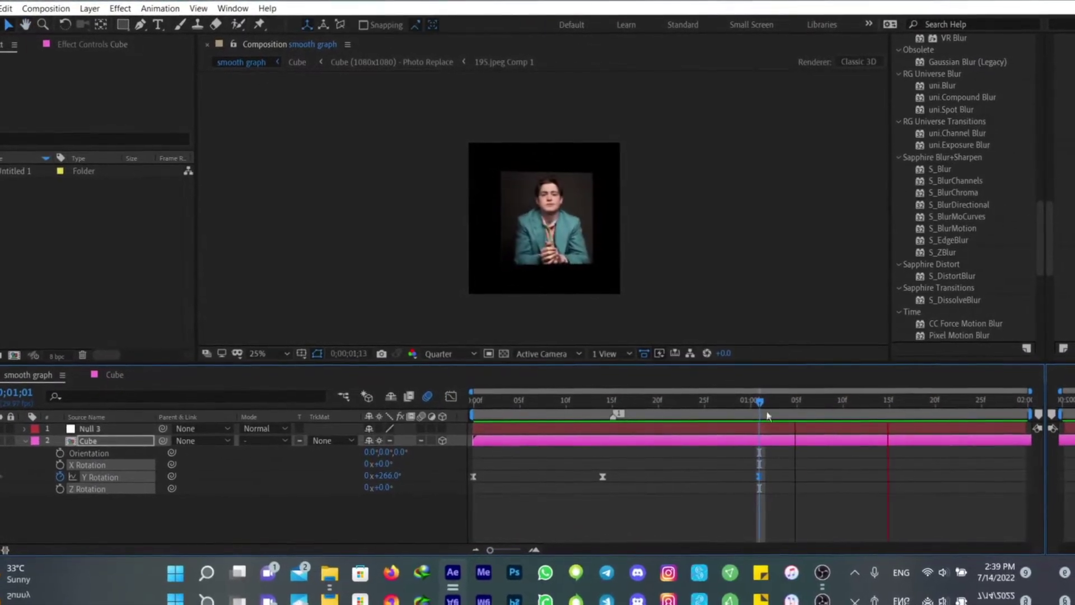
Step: Remove the Cube layer's Y Rotation keyframes and reset its Y Rotation to 0°
drag(760, 407, 620, 425)
drag(810, 503, 367, 470)
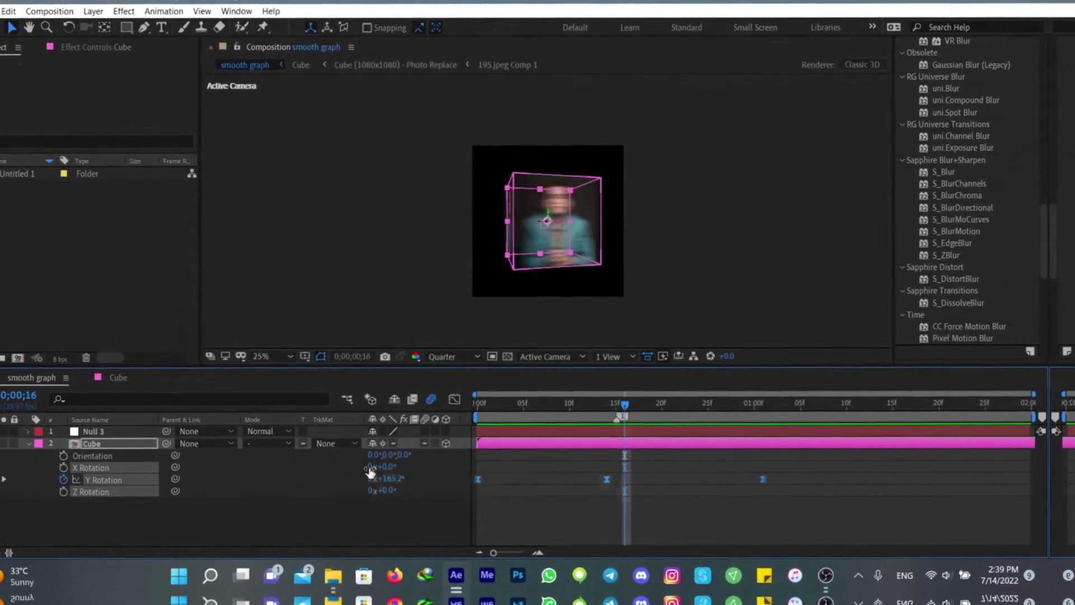
click(59, 475)
click(388, 480)
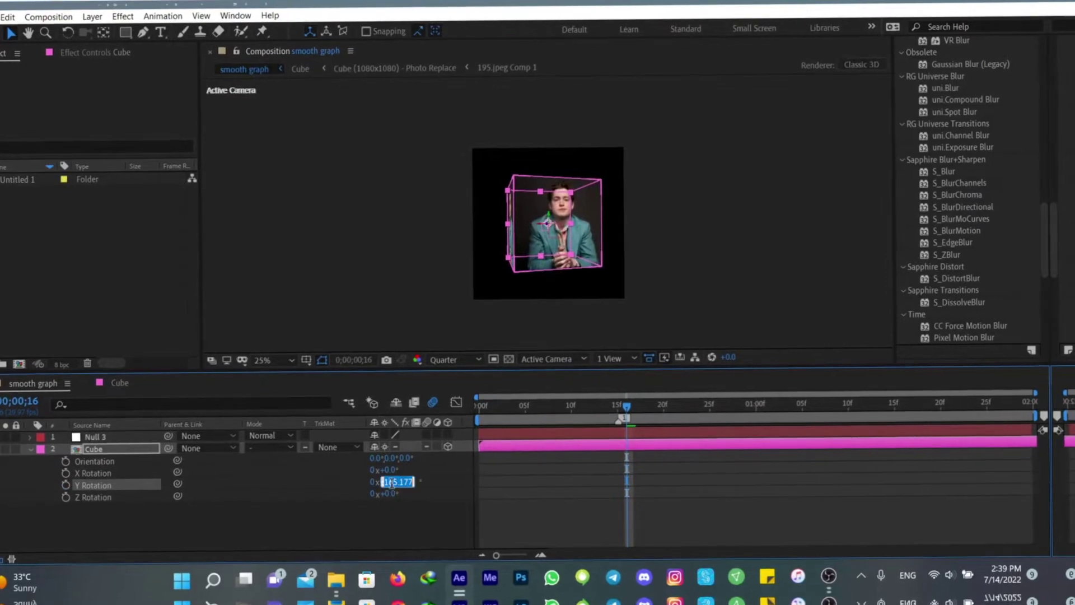
text(0)
key(Return)
Step: Make the Null 3 layer 3D and place a 0° Y Rotation keyframe near the start of the timeline
key(ctrl+Up)
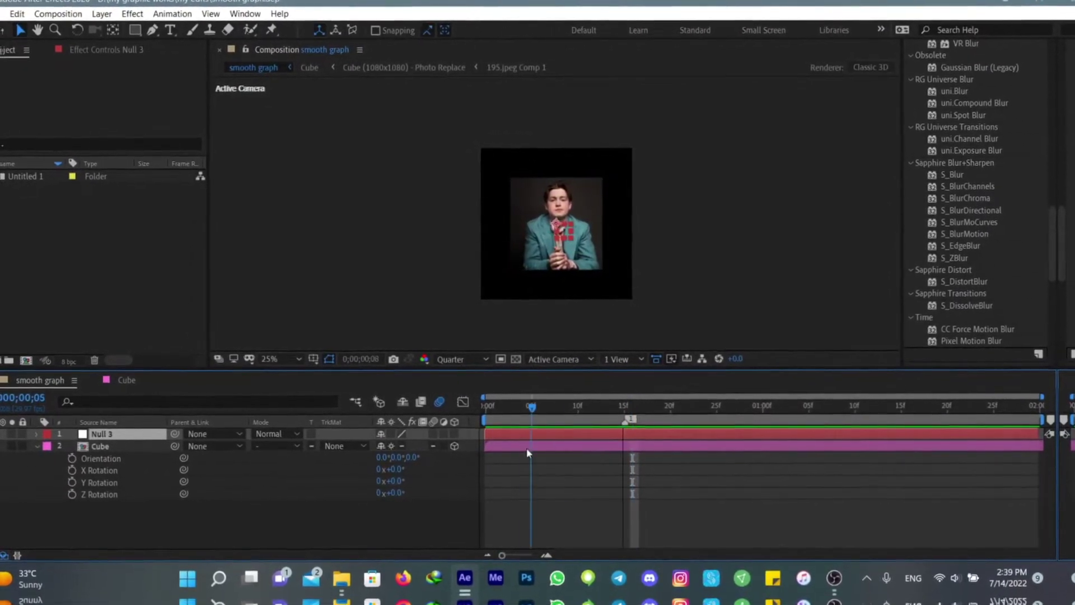
key(r)
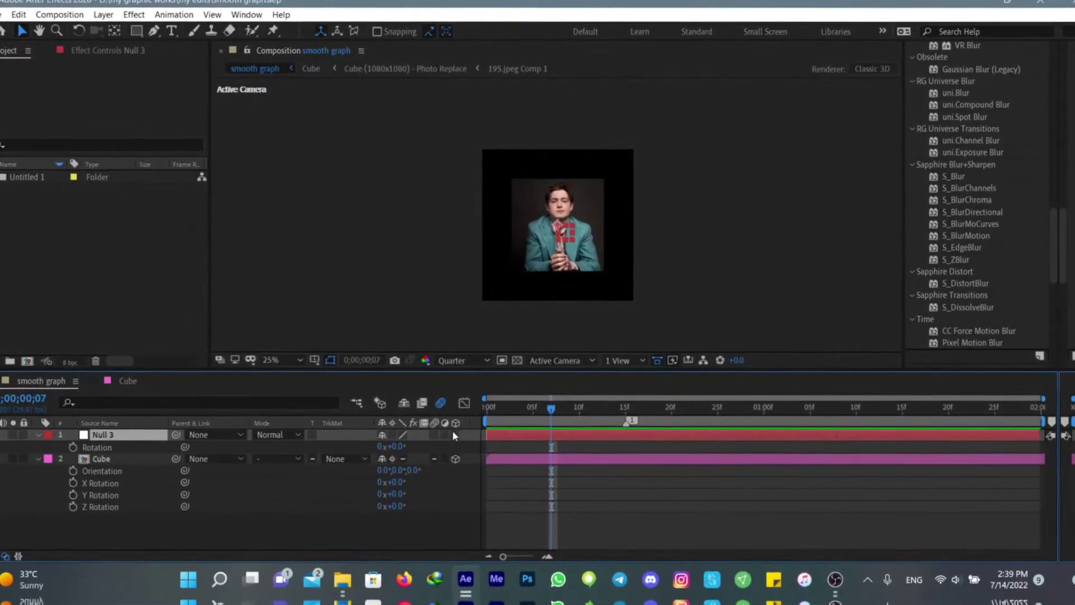
click(452, 432)
click(75, 471)
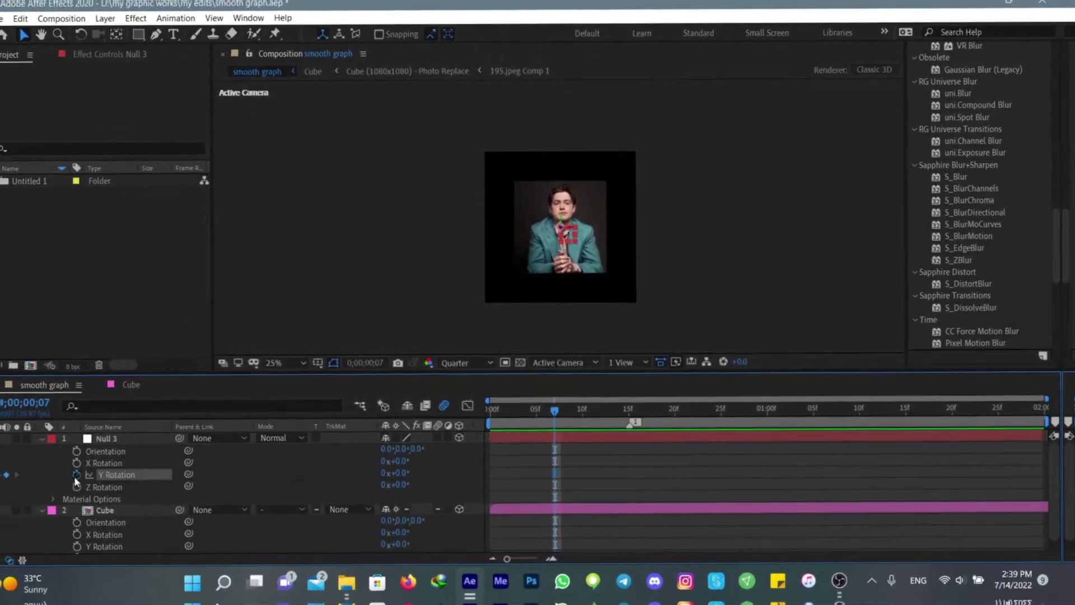
key(Page_Down)
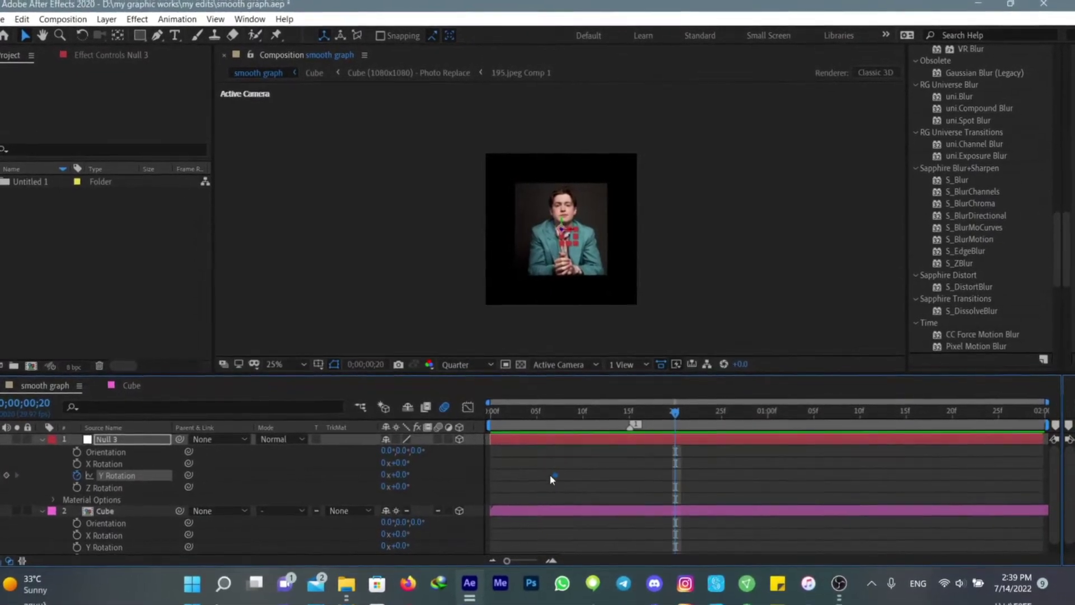
drag(556, 477, 496, 480)
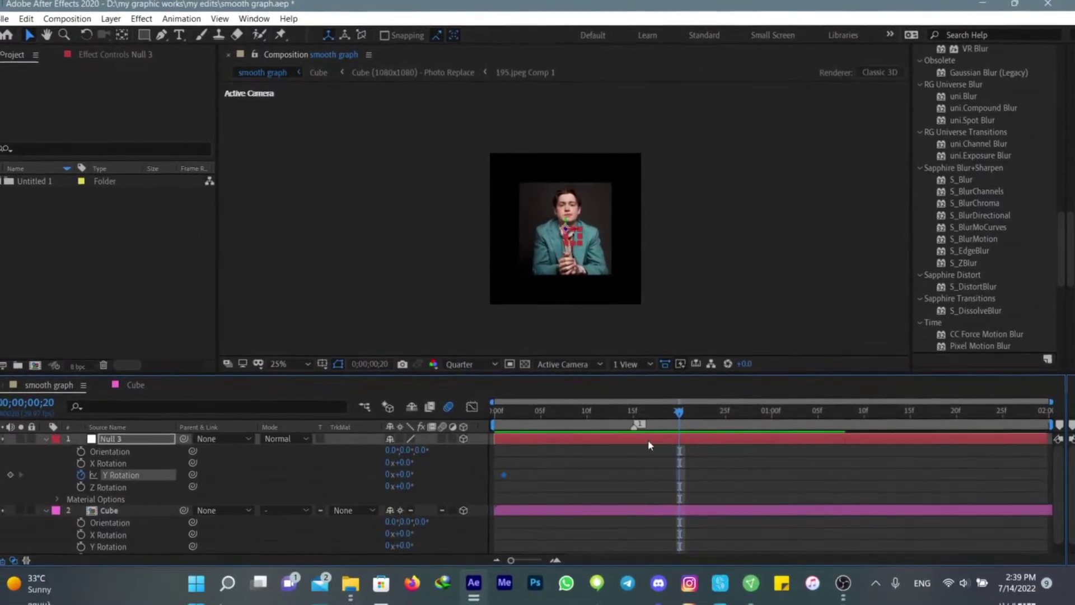
Step: Try a Y Rotation of -50° on Null 3 at frame 15, and parent the Cube layer to Null 3
drag(676, 415, 633, 432)
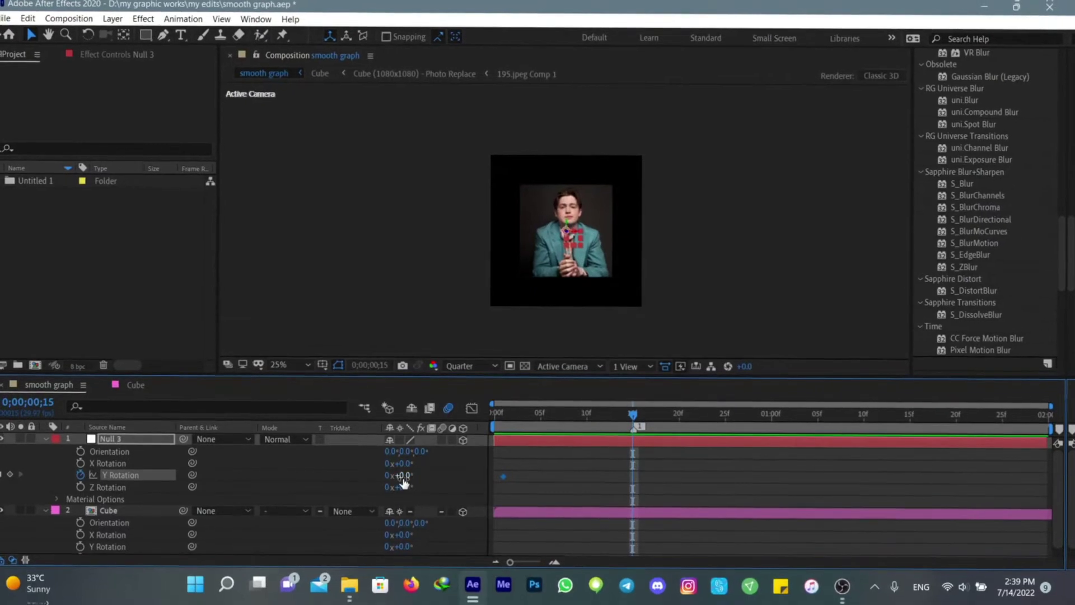
drag(404, 477, 377, 485)
key(ctrl+z)
click(284, 523)
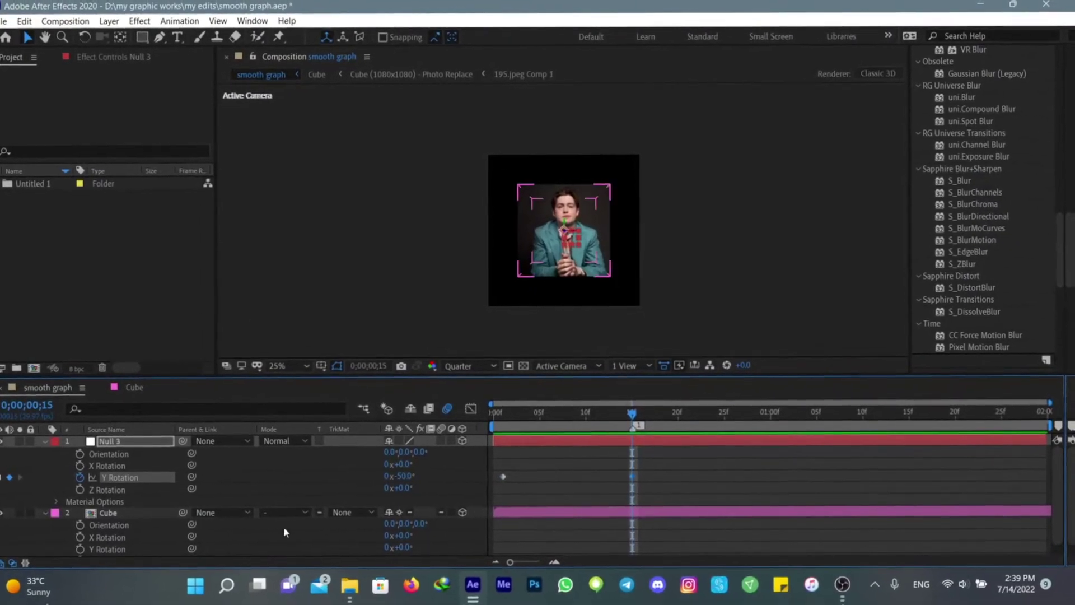
click(219, 513)
click(233, 484)
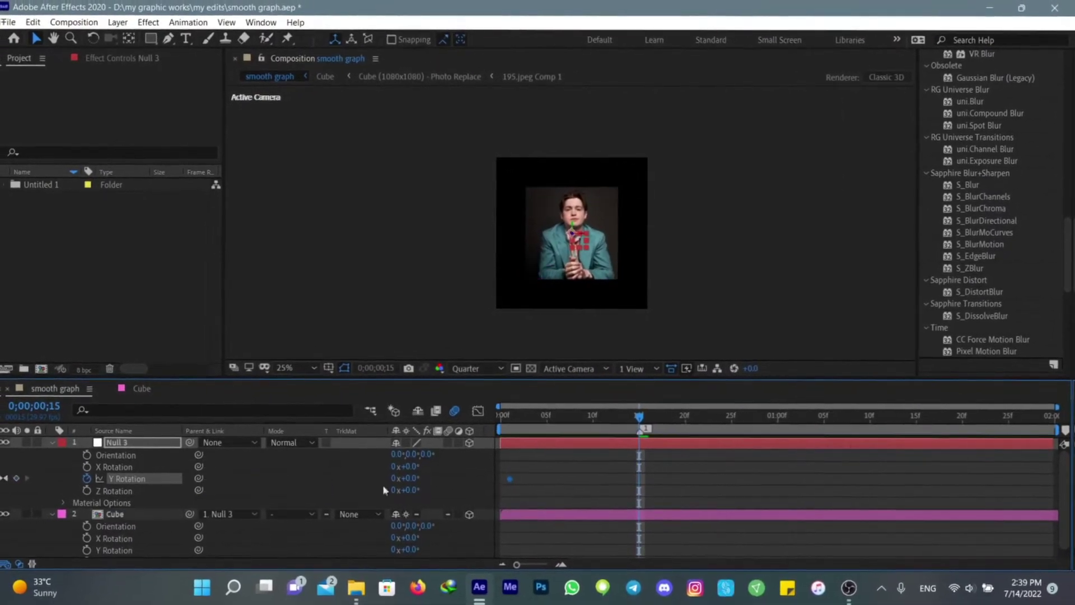
Step: Keyframe Null 3's Y Rotation at 91° on frame 15 and select its two keyframes
drag(412, 478, 481, 482)
click(617, 500)
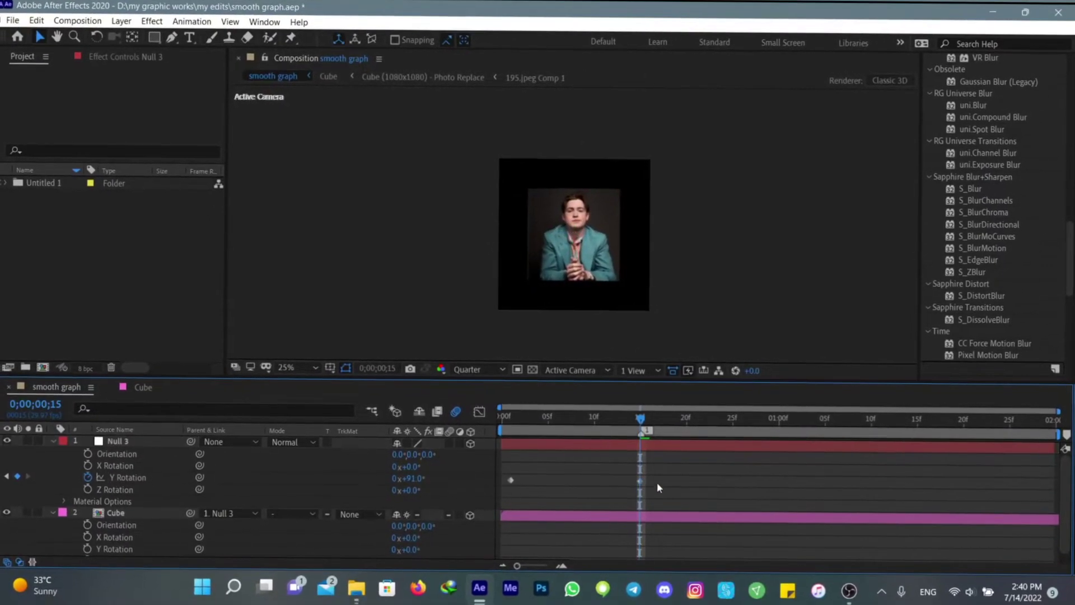
drag(657, 487, 505, 493)
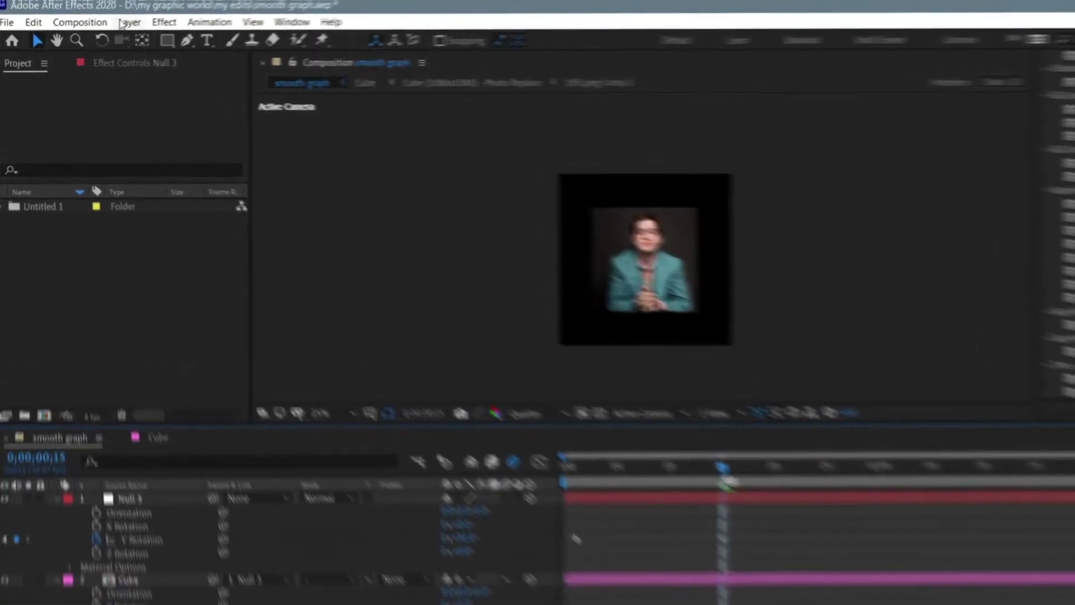
Step: Add a second null object and parent Null 3 to it
click(119, 25)
mouse_move(138, 40)
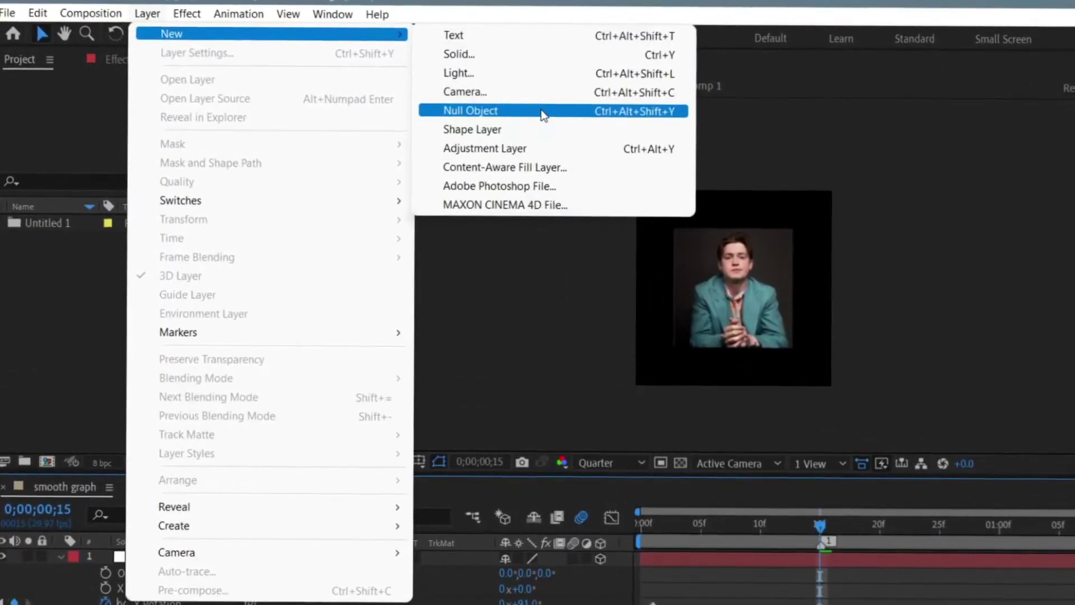
click(541, 110)
click(187, 575)
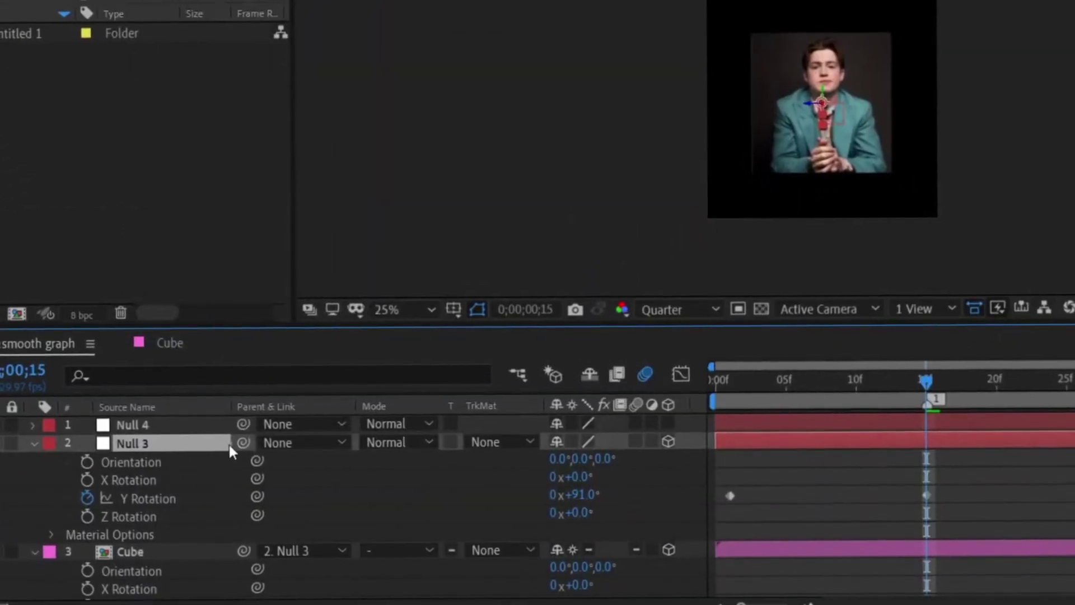
drag(241, 442, 128, 421)
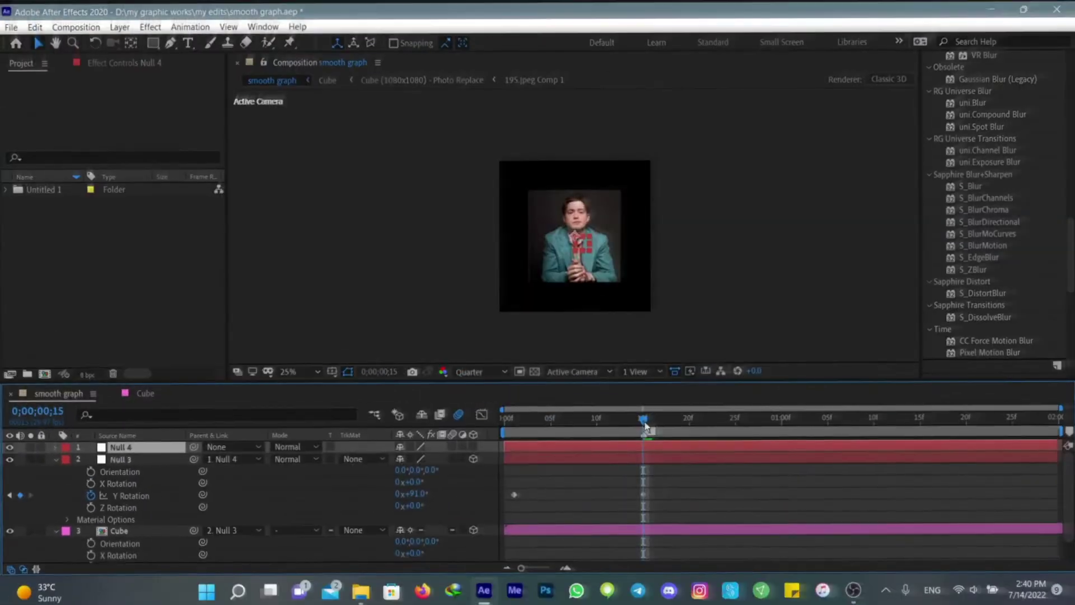
Step: Make Null 4 a 3D layer and keyframe its X Rotation from 0° at frame 8 to 90° at frame 26
key(r)
drag(927, 383, 824, 420)
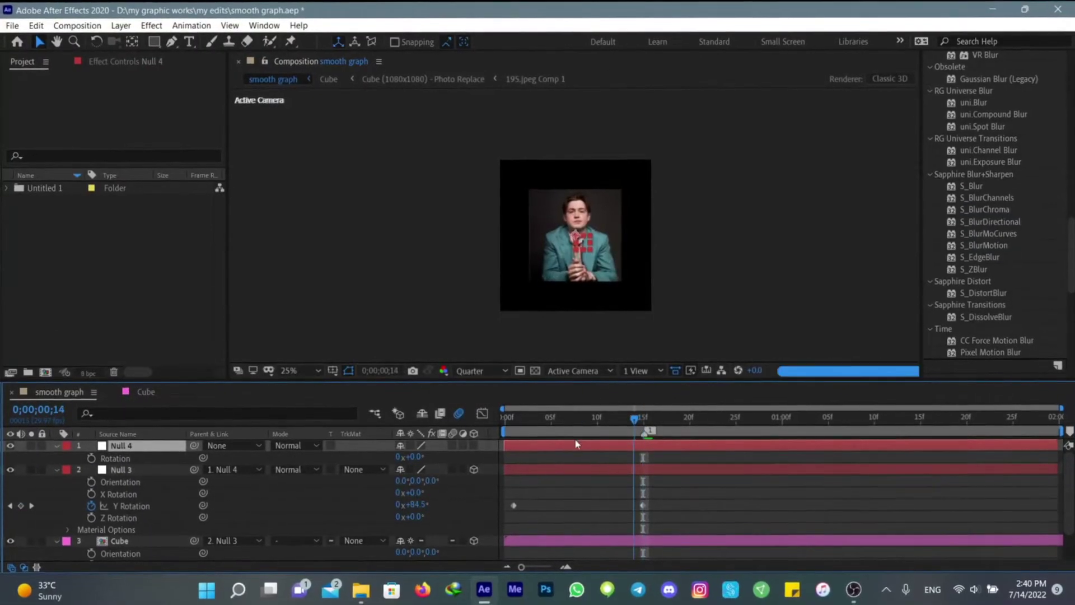
drag(575, 440, 578, 440)
click(468, 441)
click(472, 444)
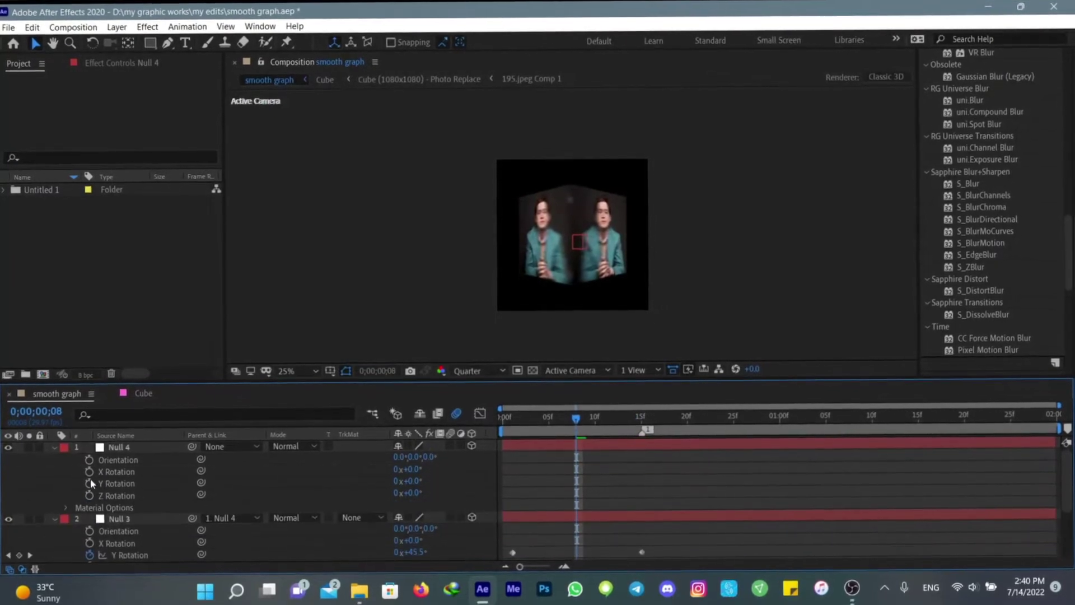
click(88, 472)
drag(694, 419, 738, 454)
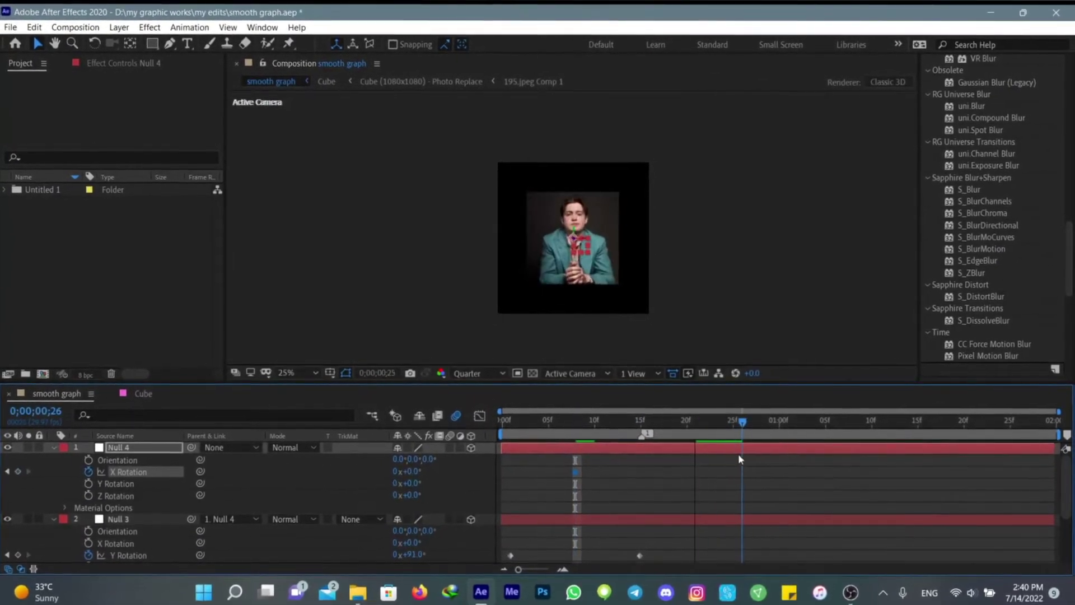
drag(419, 471, 502, 483)
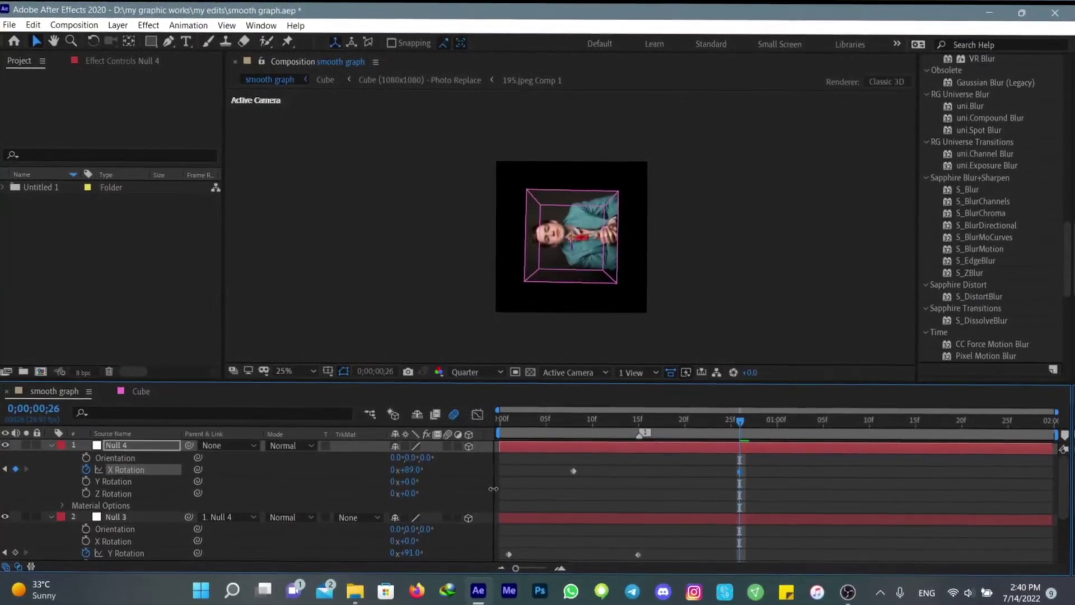
Step: Add a third null object and parent Null 4 to it
click(120, 25)
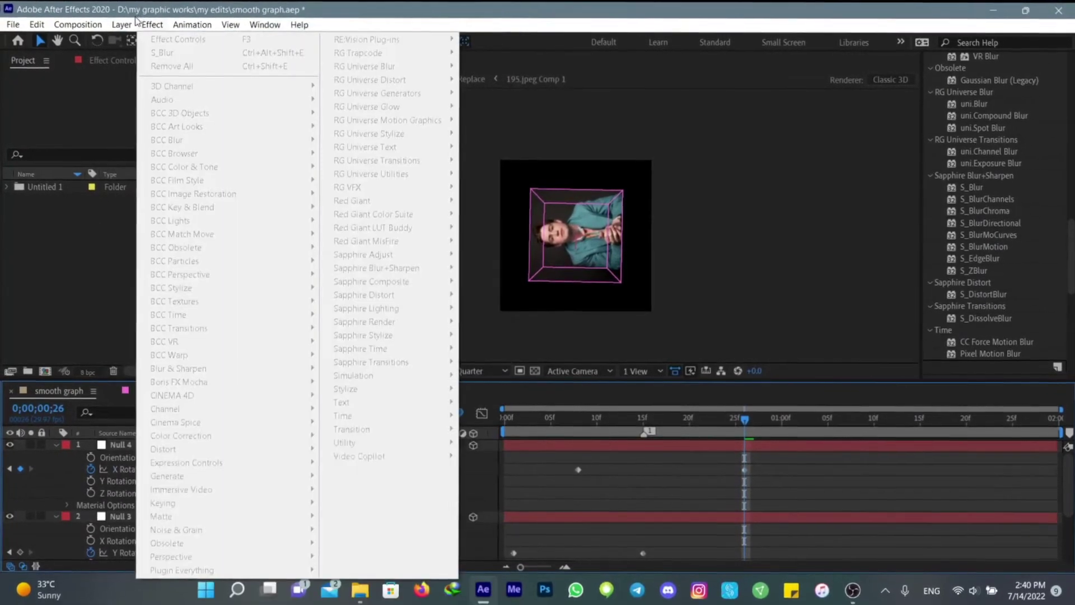
mouse_move(127, 40)
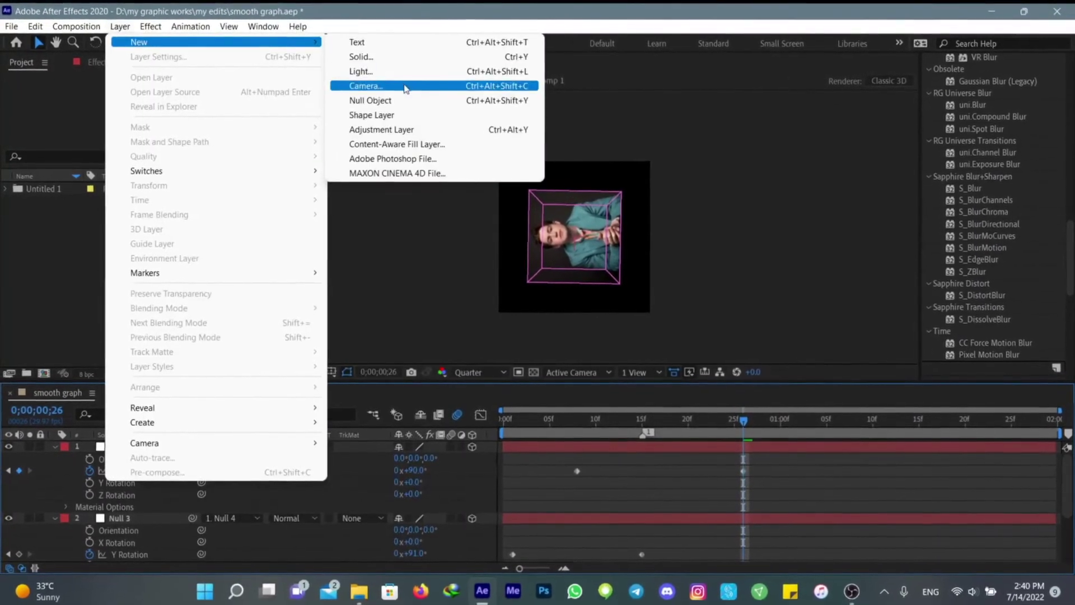
click(375, 99)
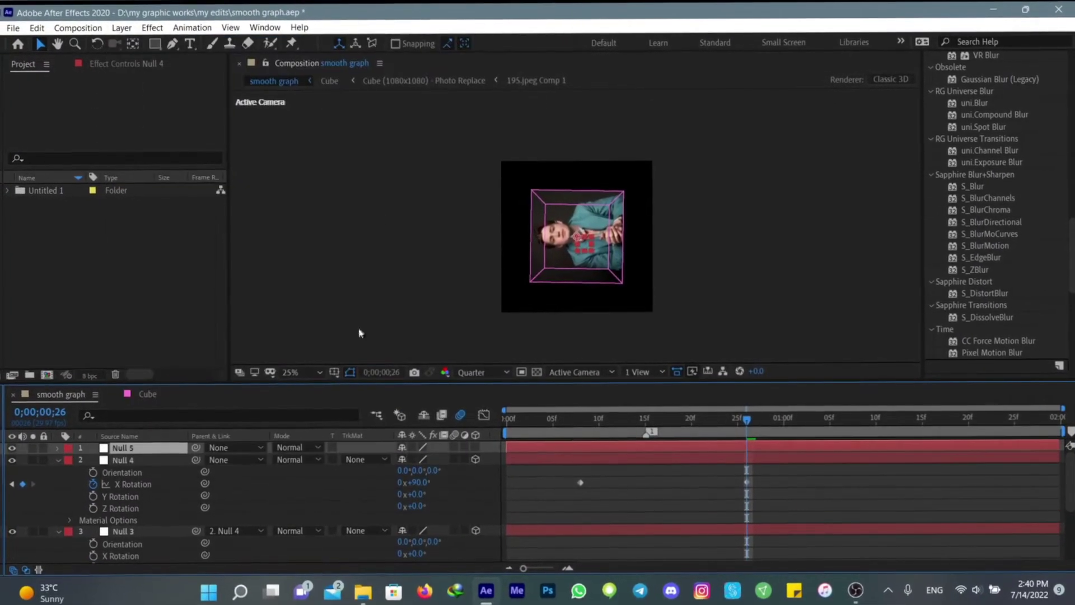
click(231, 459)
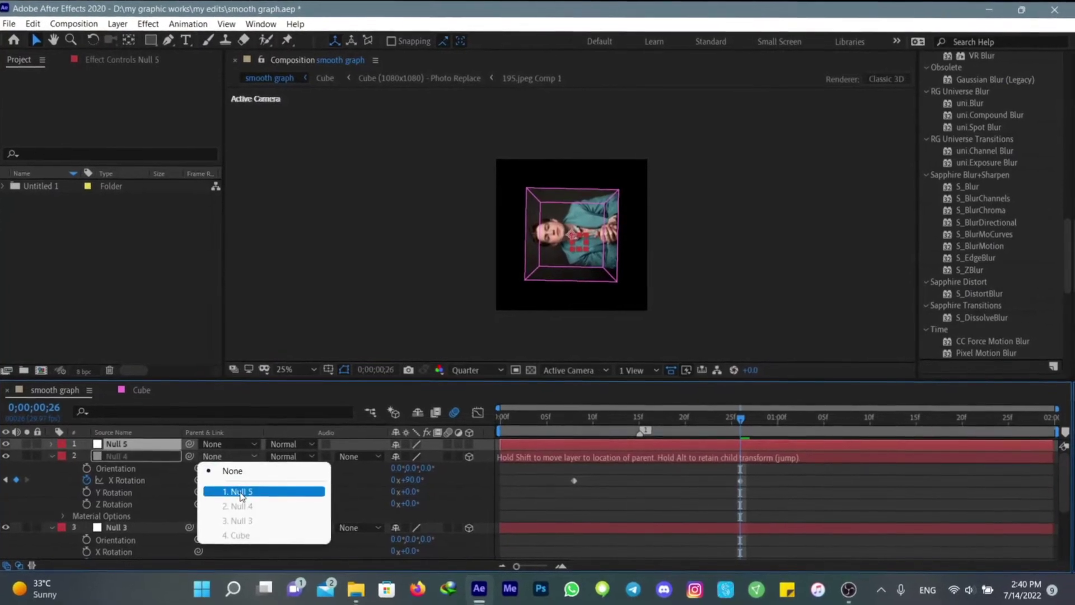
click(240, 492)
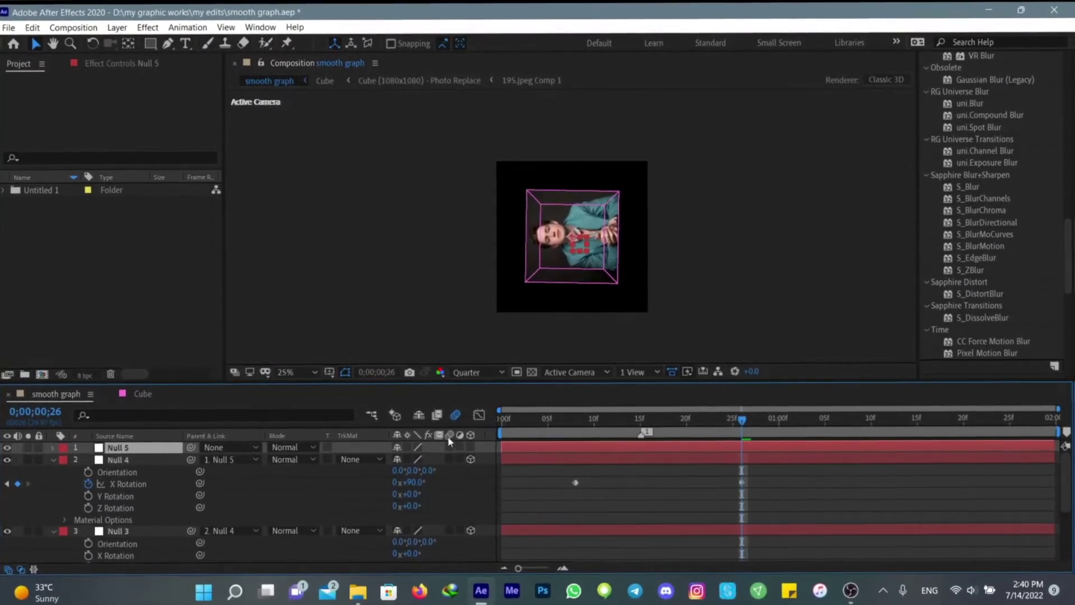
Step: Make Null 5 a 3D layer and keyframe its Y Rotation from 0° at frame 22 to 268° at 0;00;01;11
click(471, 447)
key(r)
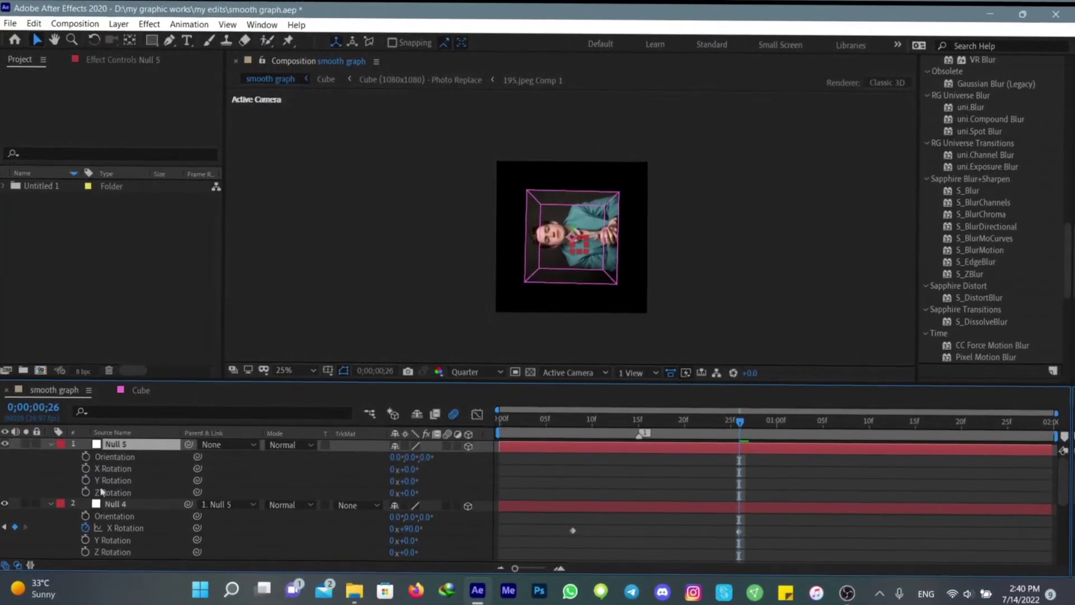
drag(695, 443, 712, 448)
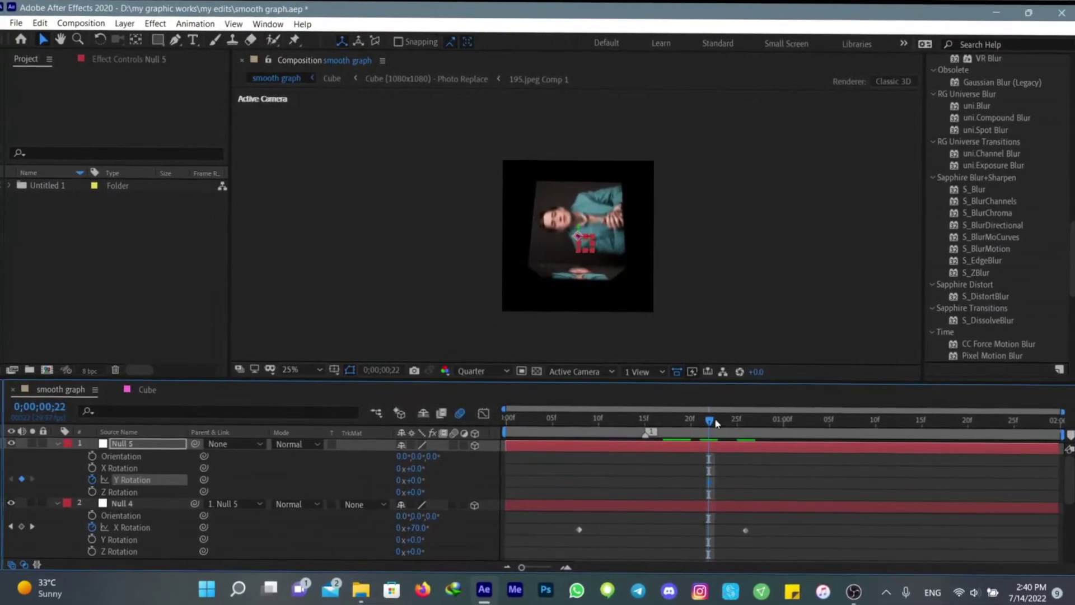
drag(879, 443, 885, 444)
drag(418, 480, 482, 483)
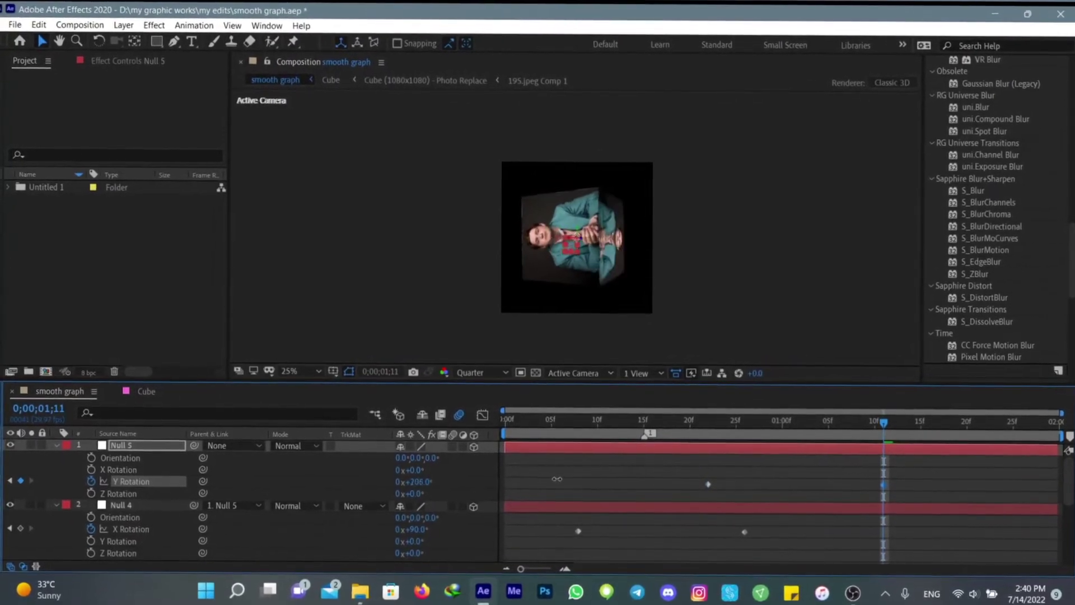
drag(557, 479, 592, 472)
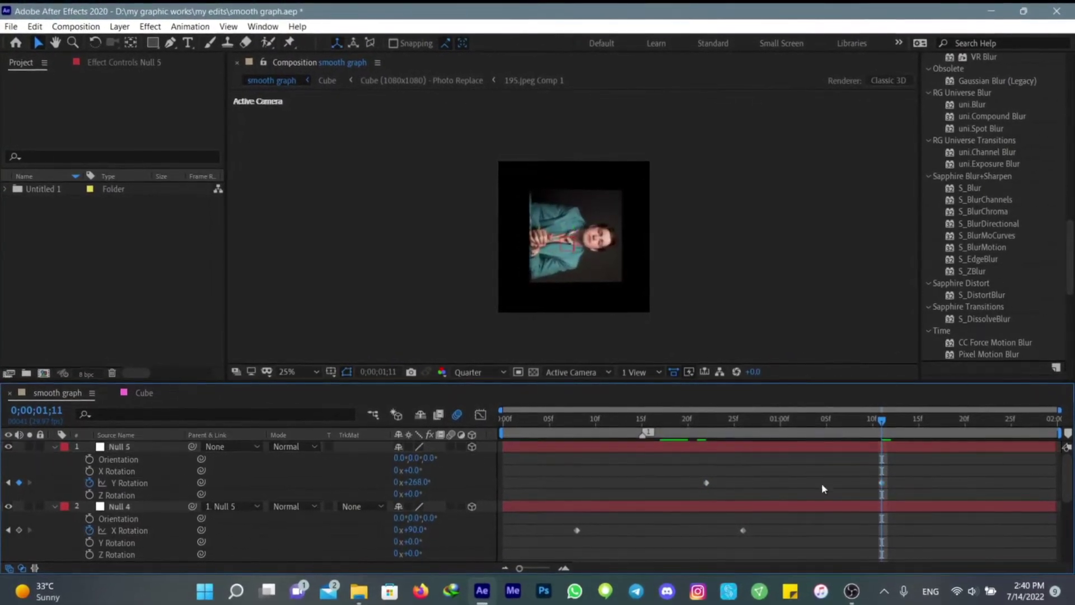
Step: Apply Easy Ease to all the rotation keyframes on Null 5, Null 4 and Null 3
drag(908, 476, 497, 510)
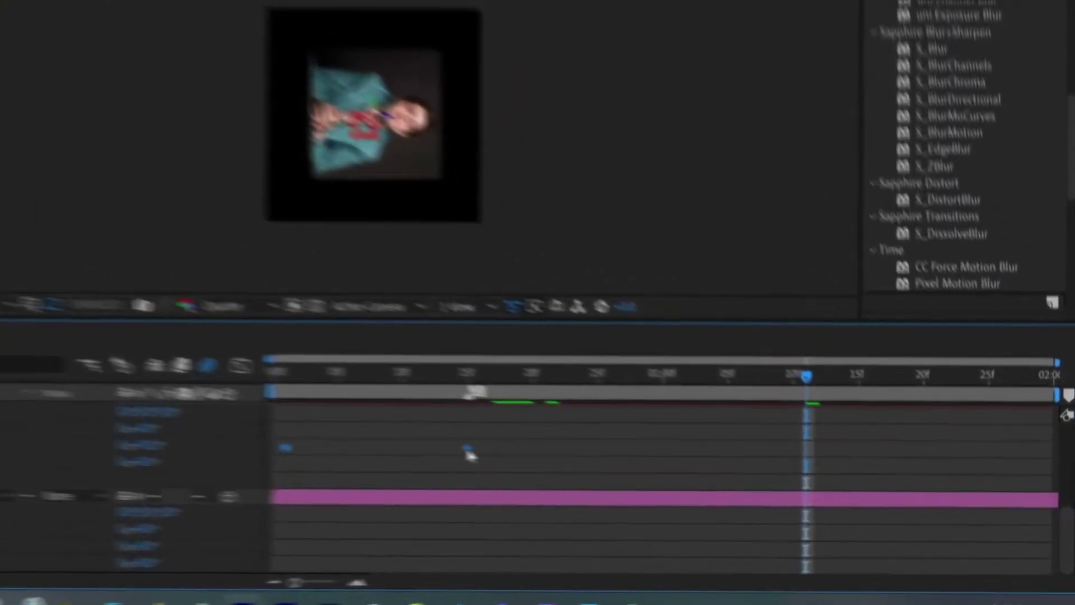
right_click(642, 472)
mouse_move(673, 468)
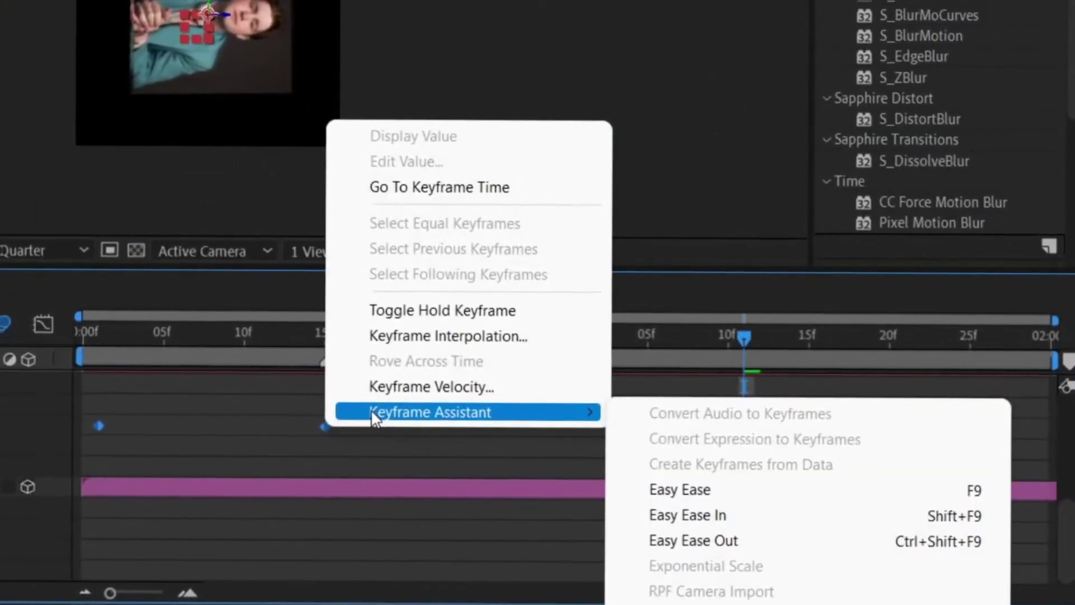
click(695, 489)
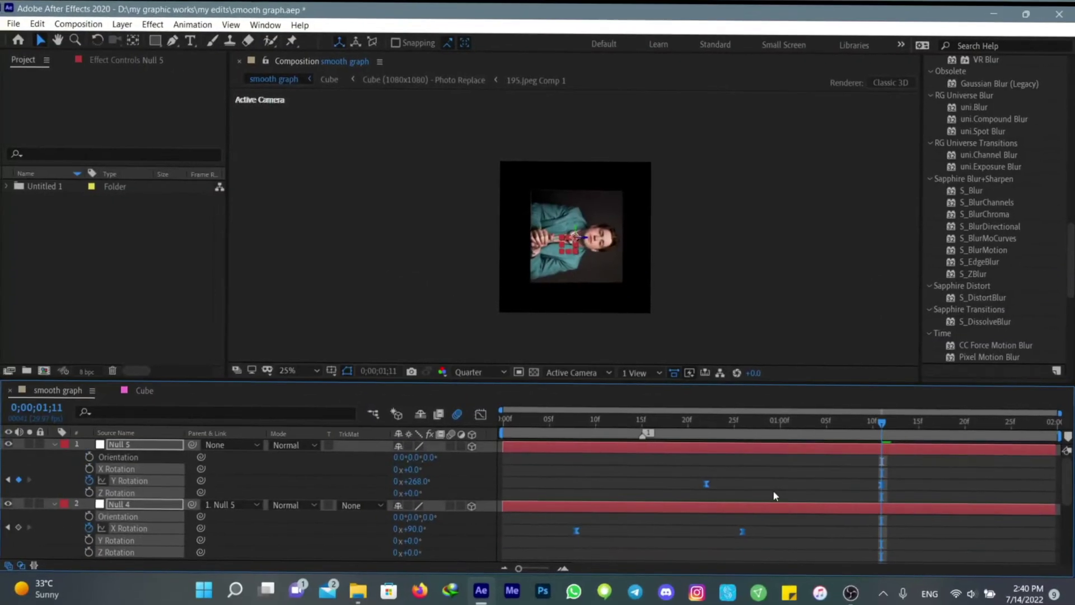
scroll(728, 479, up, 3)
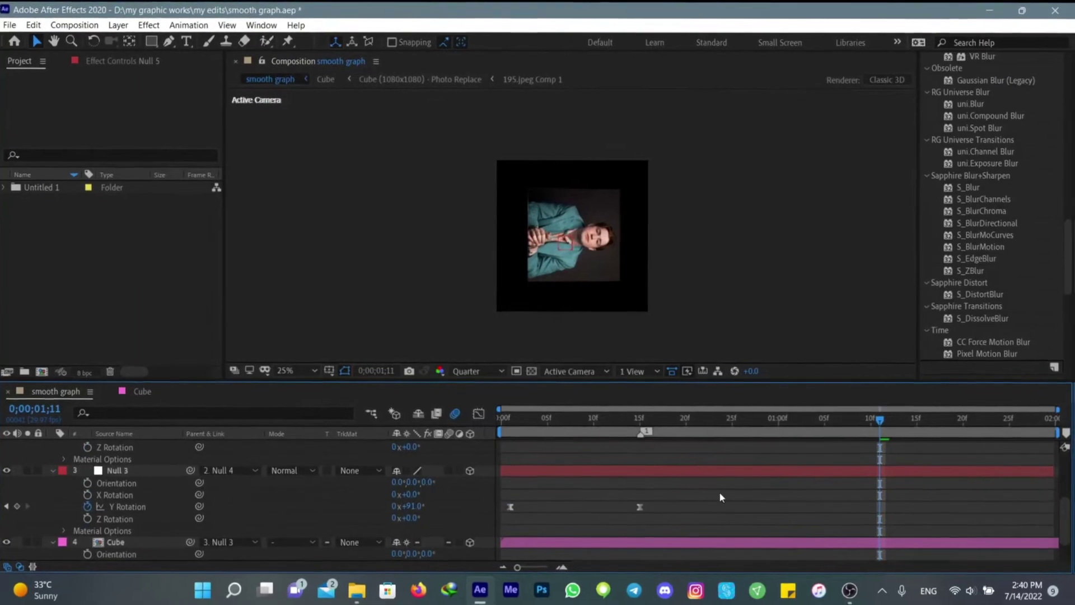
scroll(728, 487, down, 2)
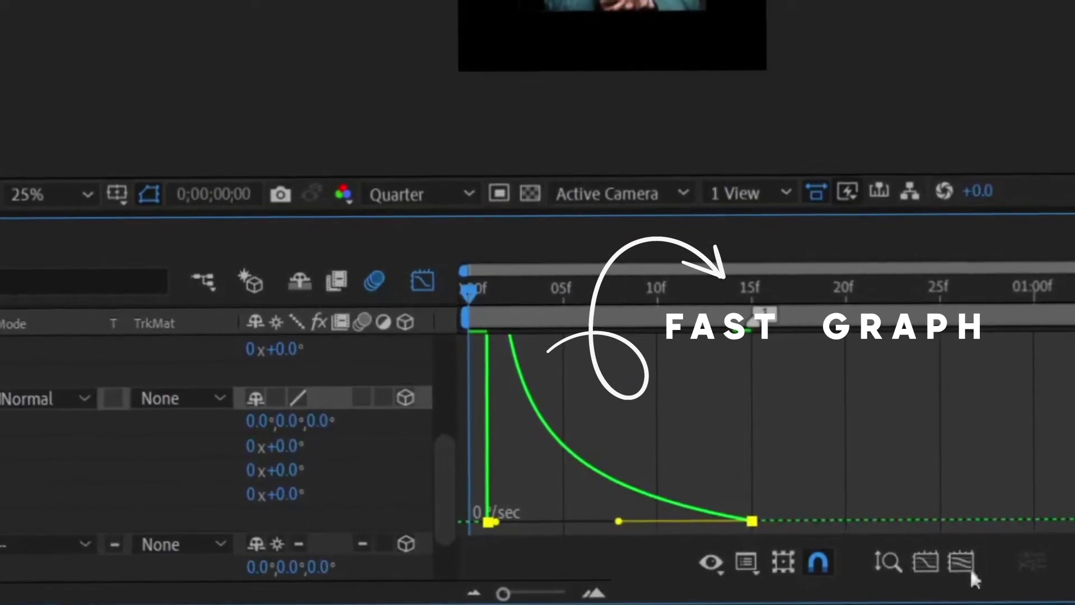
Step: Fit Null 3's Y Rotation curve in the graph editor as a speed graph and preview the fast-start rotation
click(962, 561)
drag(526, 594, 537, 595)
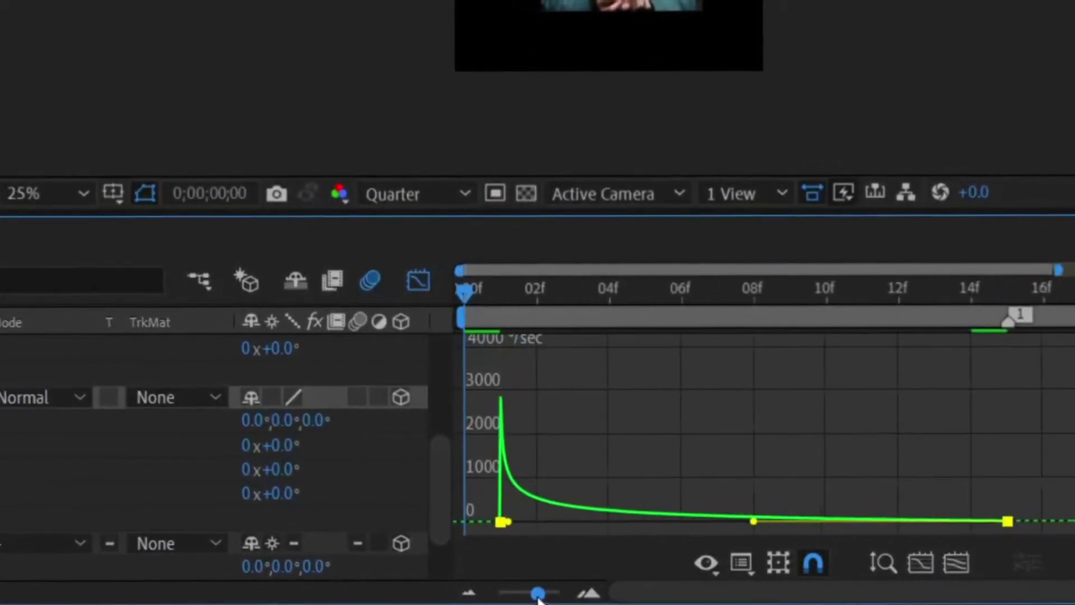
click(744, 562)
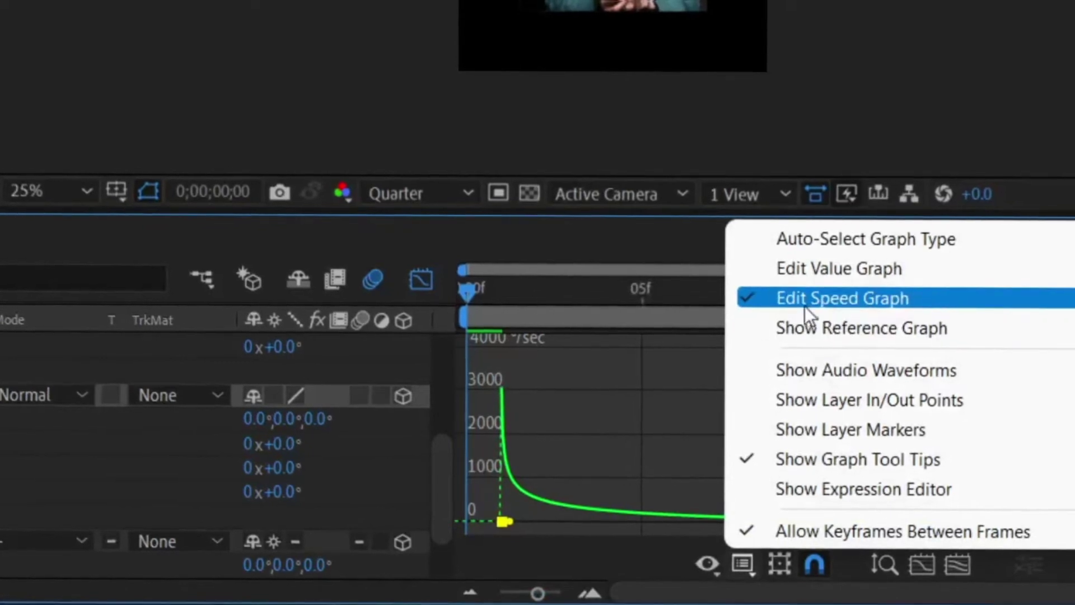
click(841, 298)
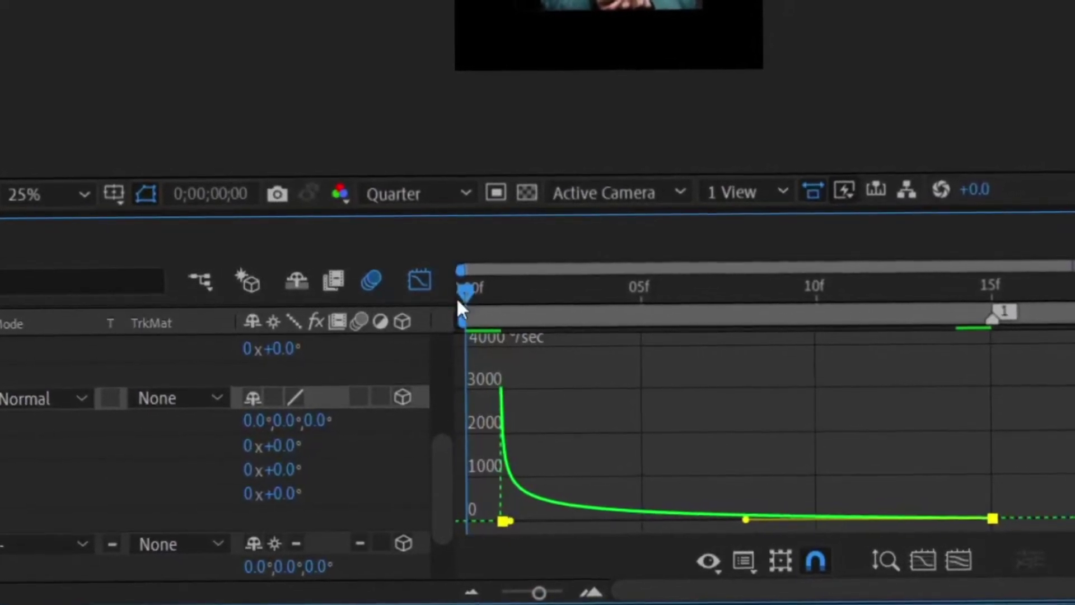
key(space)
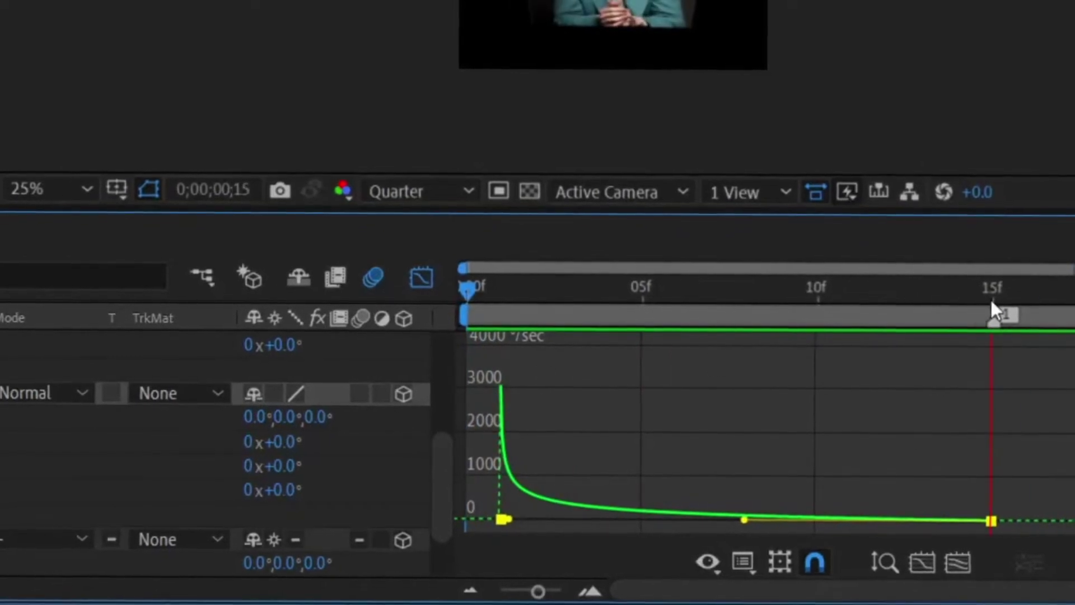
key(space)
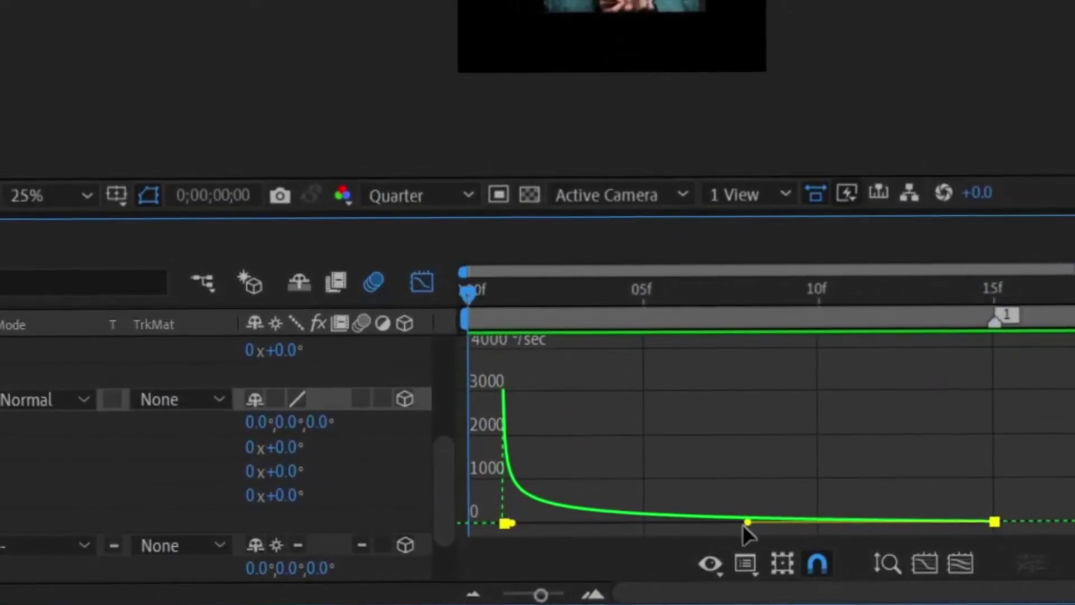
Step: Reshape Null 3's Y Rotation speed graph with both influence handles into a smooth peak near the middle, and close the graph editor
drag(747, 518, 793, 518)
drag(511, 521, 583, 523)
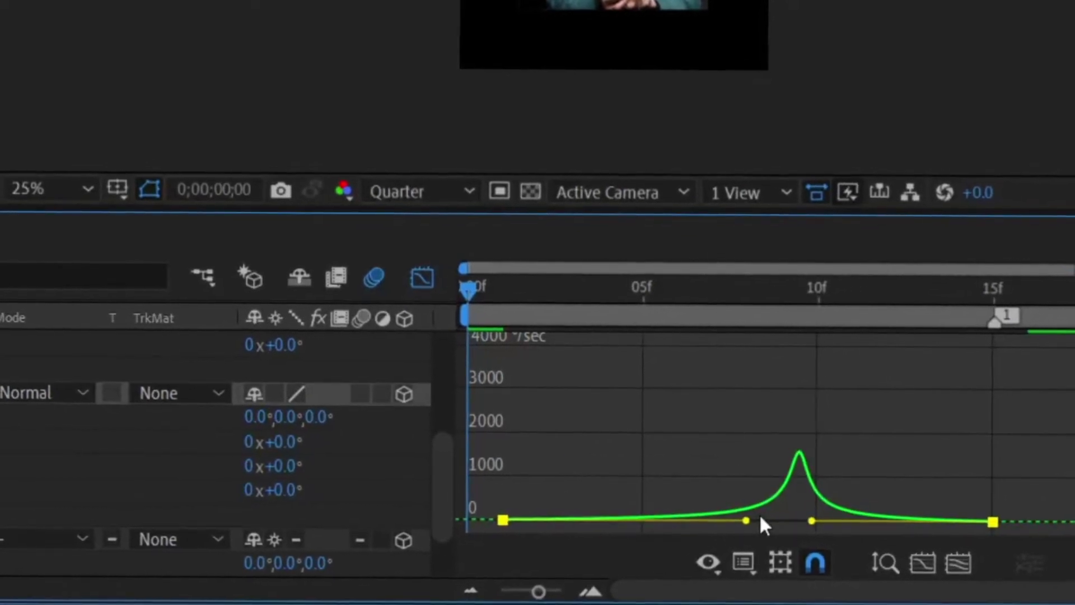
drag(740, 523, 636, 522)
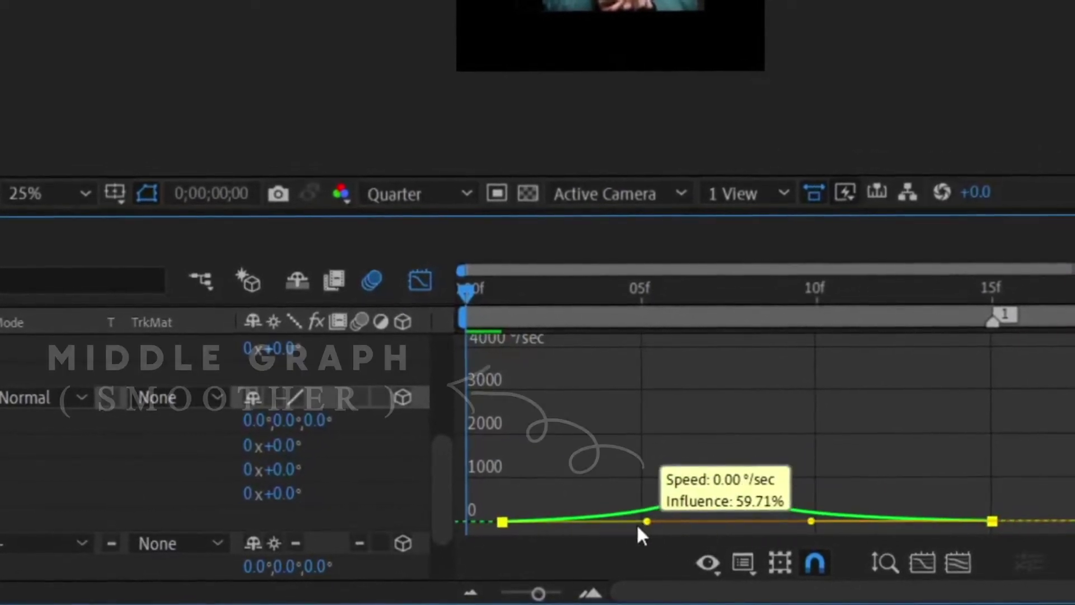
drag(805, 521, 786, 523)
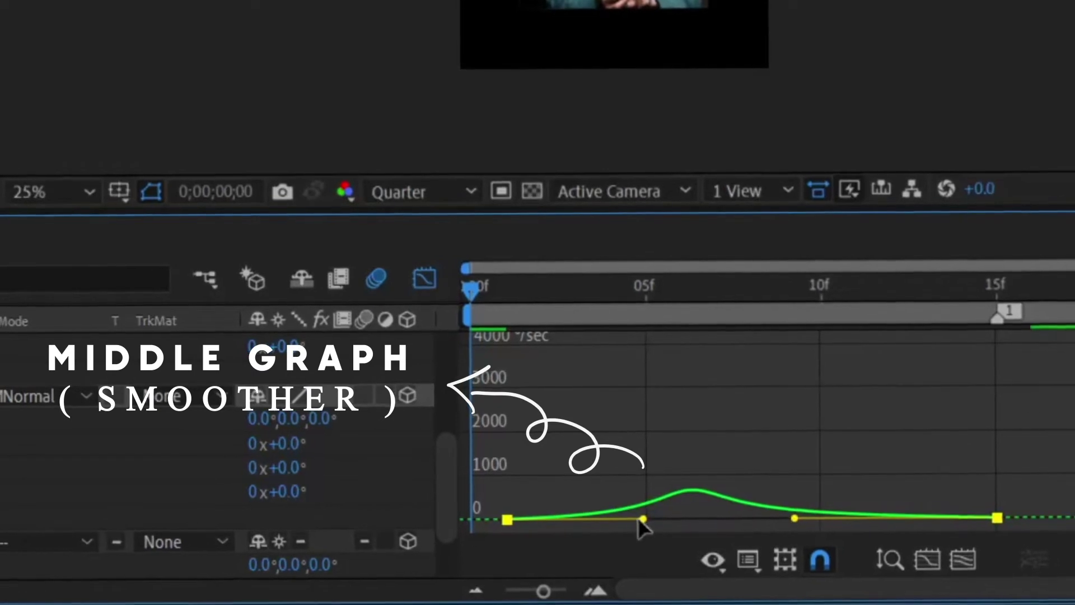
drag(641, 522, 670, 523)
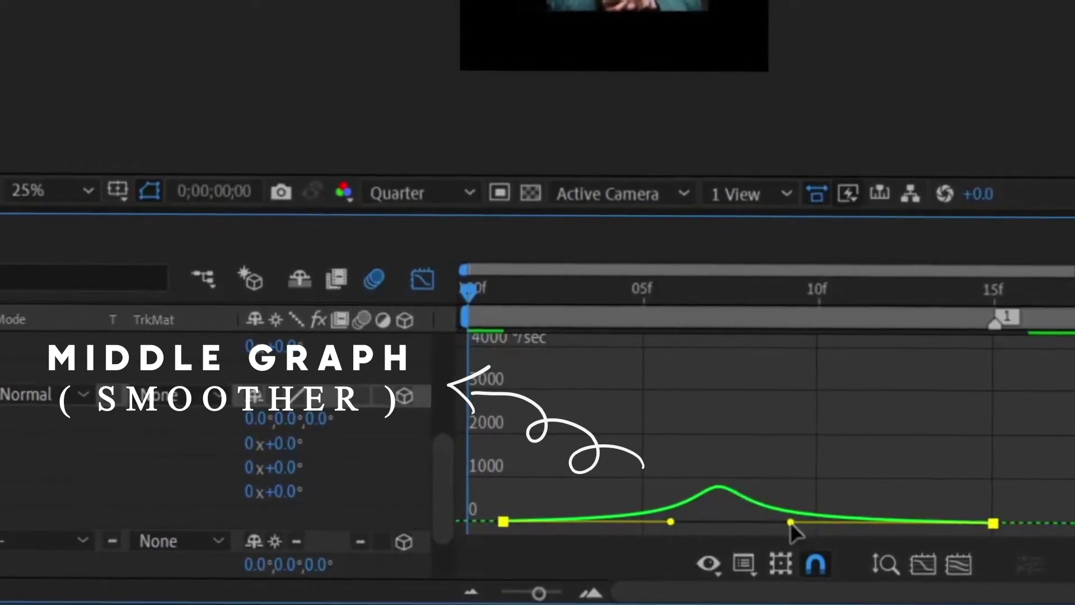
click(422, 279)
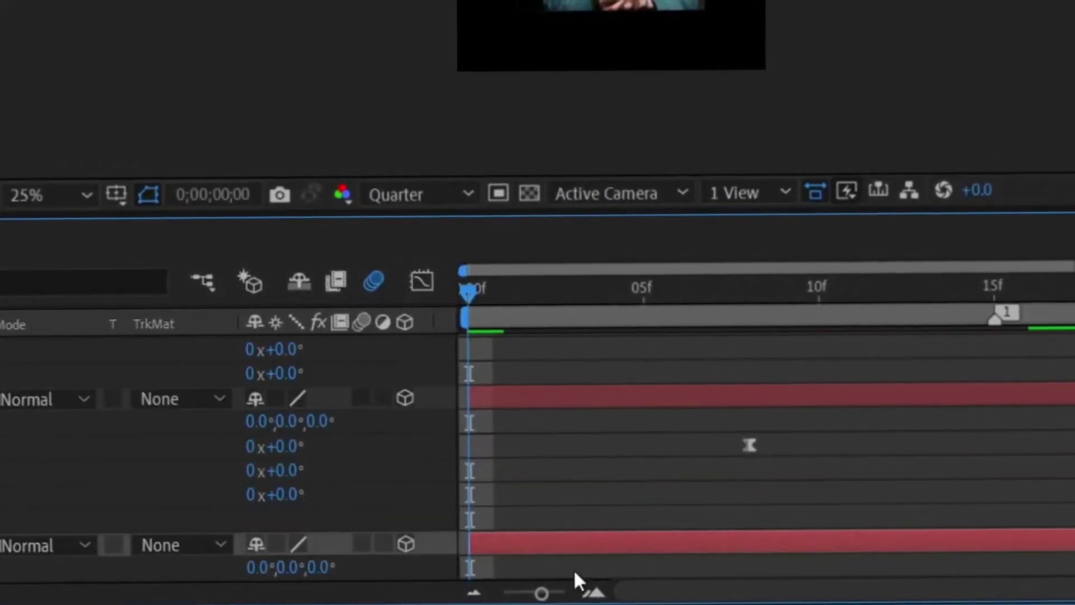
Step: Lengthen both influence handles of Null 4's X Rotation speed graph to form a steeper central peak, and close the graph editor
drag(541, 592, 500, 592)
drag(549, 440, 998, 451)
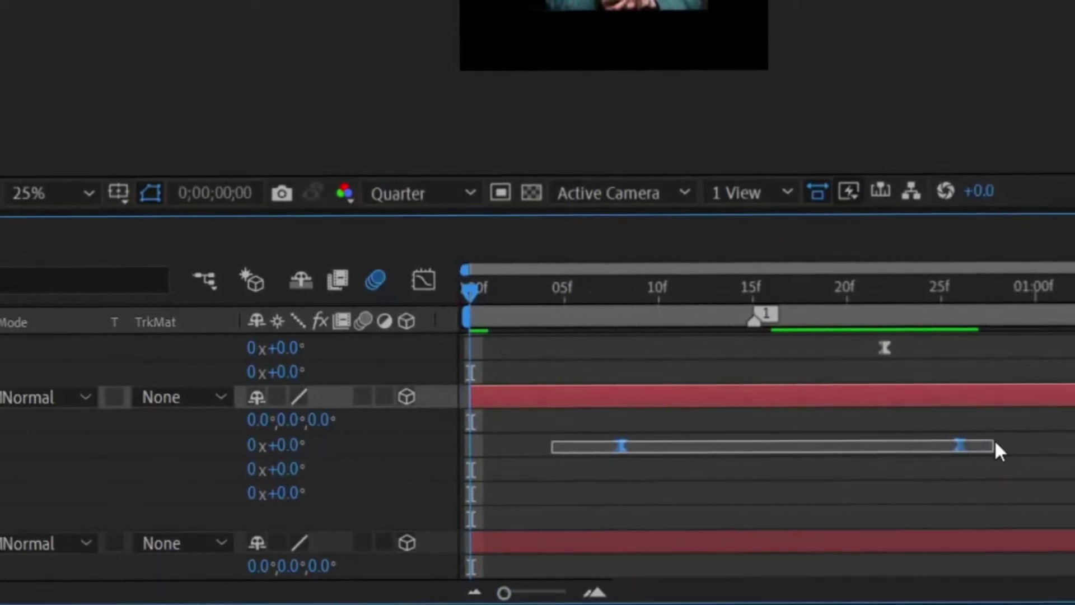
click(420, 280)
click(729, 508)
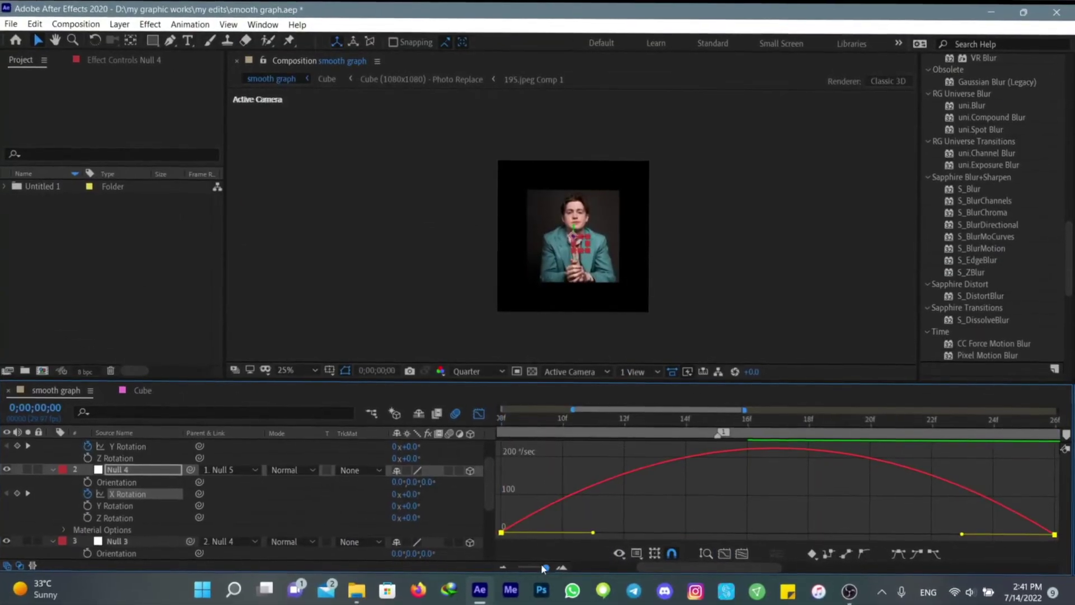
drag(542, 567, 529, 567)
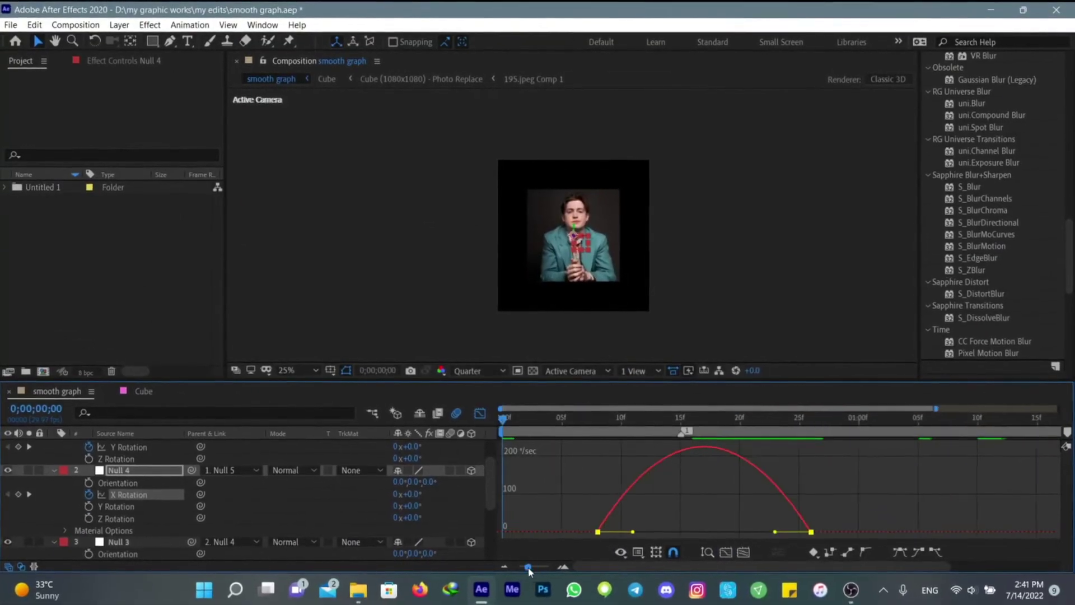
mouse_move(727, 537)
mouse_down()
mouse_move(684, 532)
mouse_move(735, 539)
mouse_up()
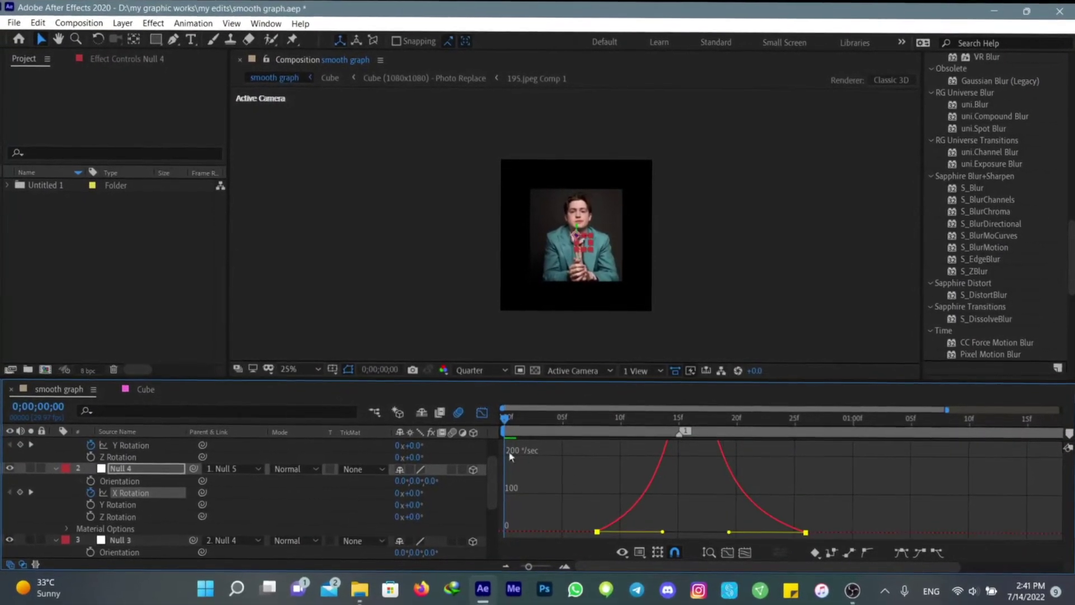
click(482, 414)
Step: Lengthen both influence handles of Null 5's Y Rotation speed graph into a steep central peak, and close the graph editor
drag(527, 566, 520, 565)
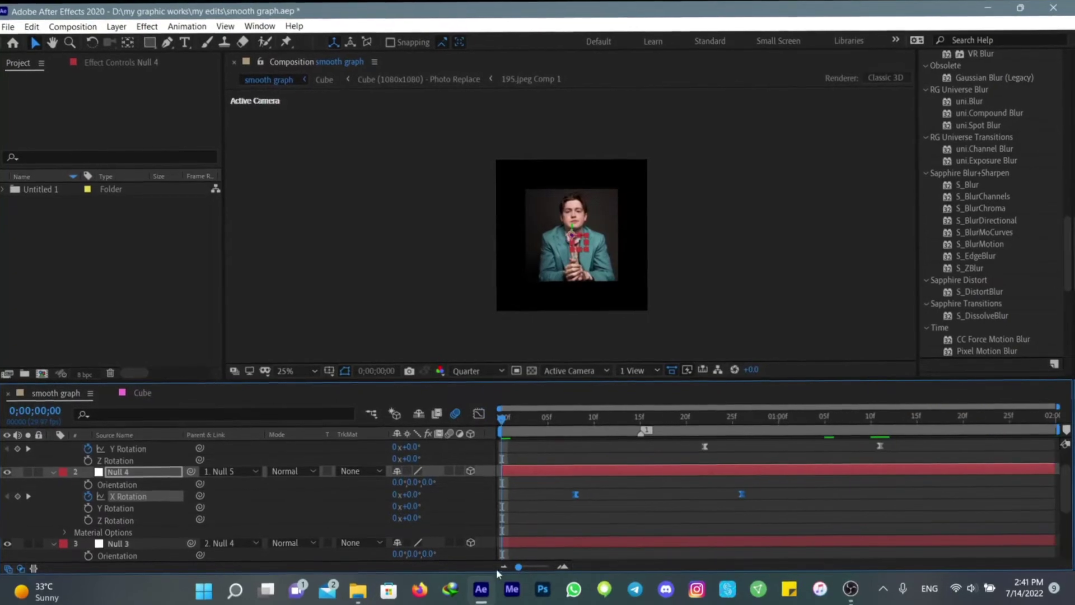
scroll(682, 491, up, 2)
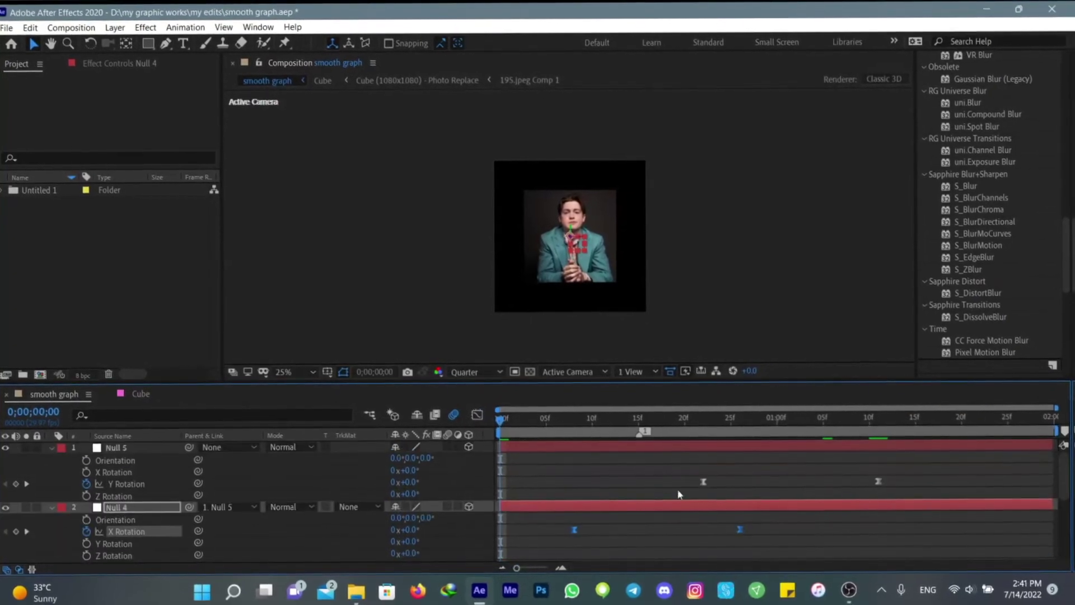
click(479, 416)
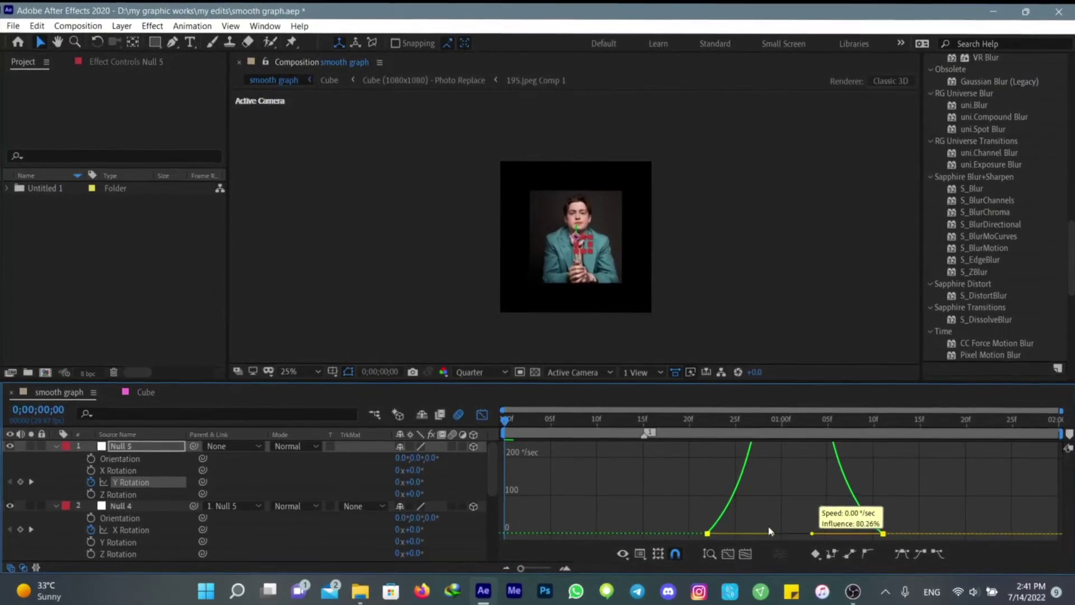
click(481, 415)
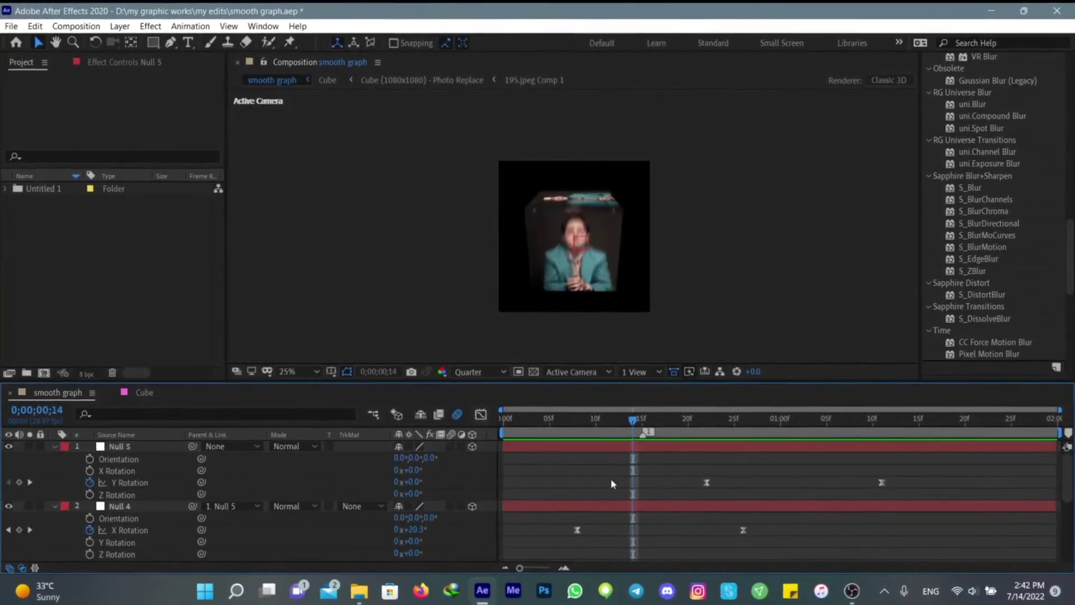
Step: Collapse the null layers' properties and preview the cube animation from the start
key(u)
drag(632, 421, 584, 439)
key(space)
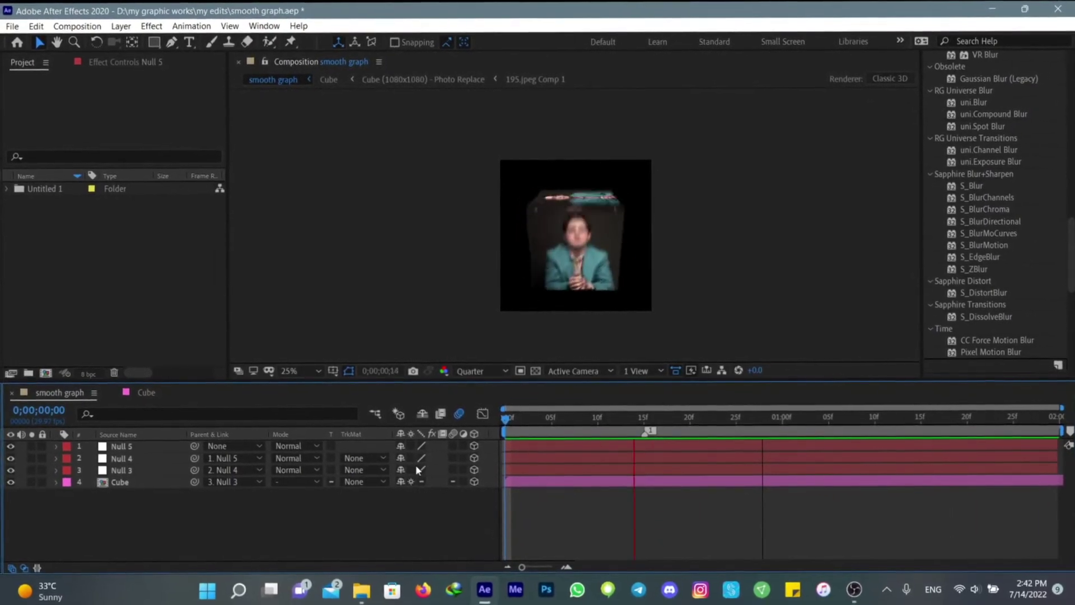
Step: Add an adjustment layer above the nulls and move the current time to frame 10
right_click(595, 523)
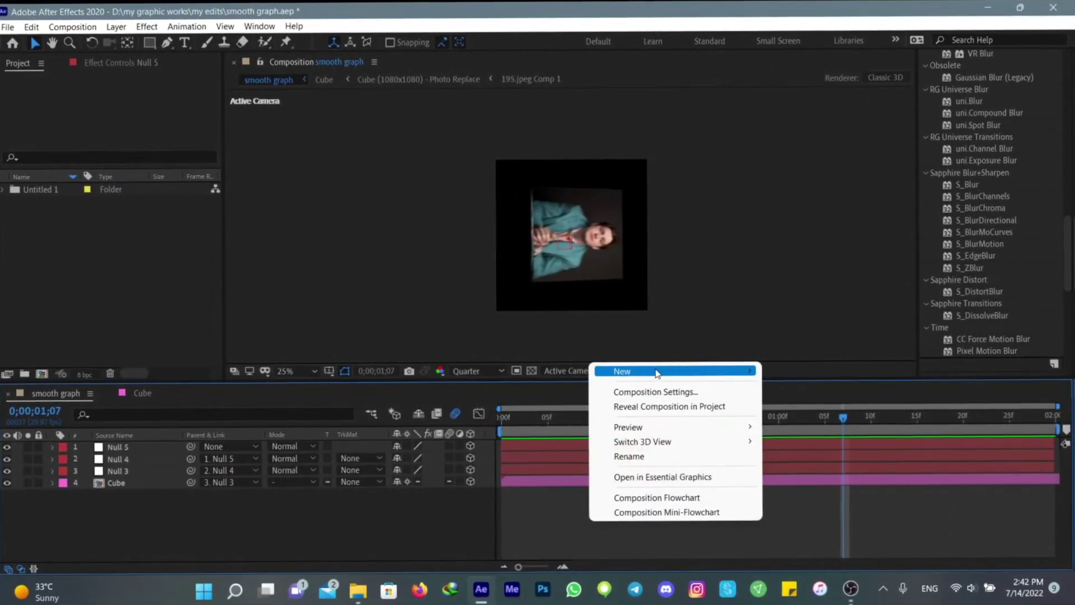
mouse_move(656, 372)
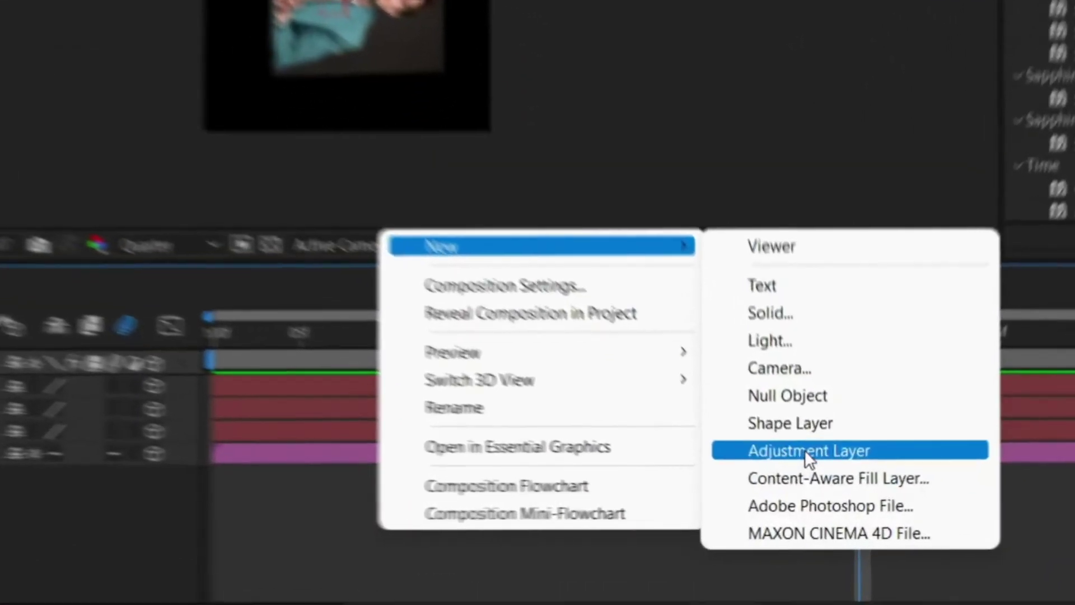
click(804, 480)
drag(864, 328, 231, 477)
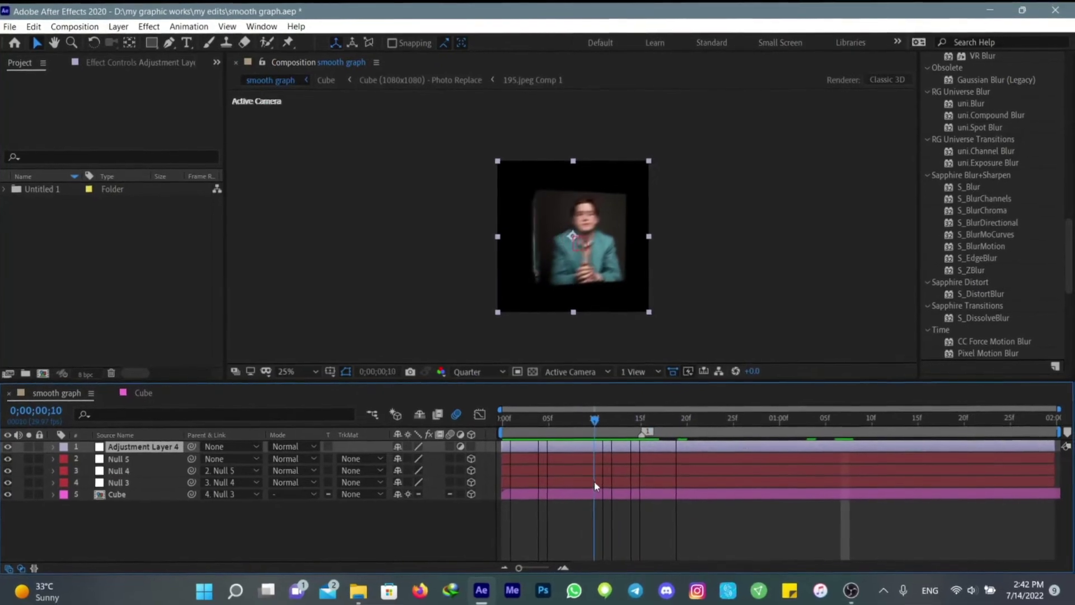
Step: Apply S_Blur to the adjustment layer and keyframe its Blur Amount from 36 at frame 10 to 0 at frame 20
drag(921, 248, 616, 448)
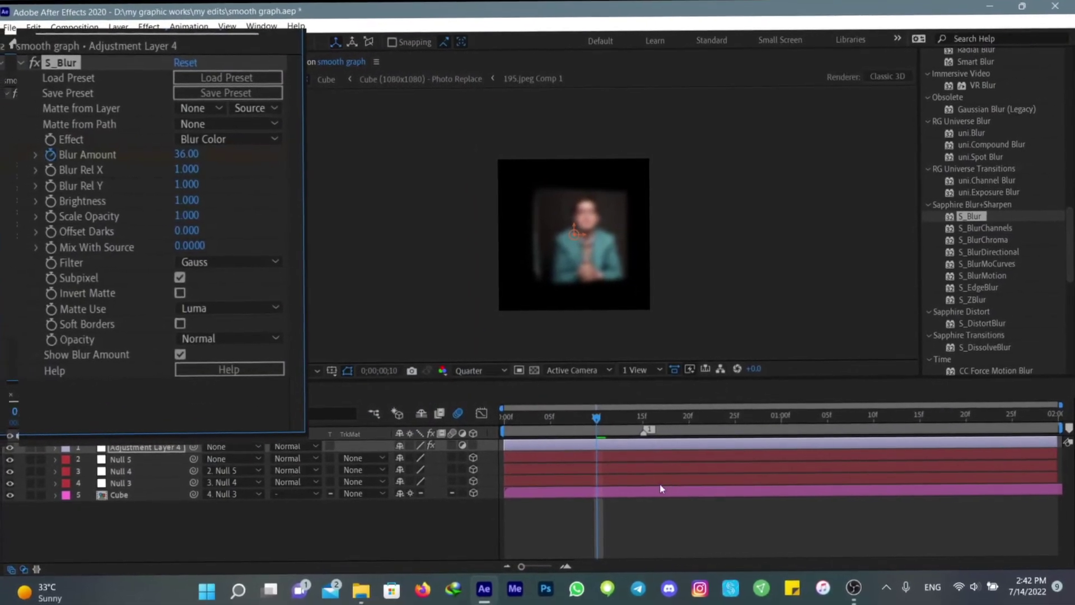
drag(664, 436, 690, 441)
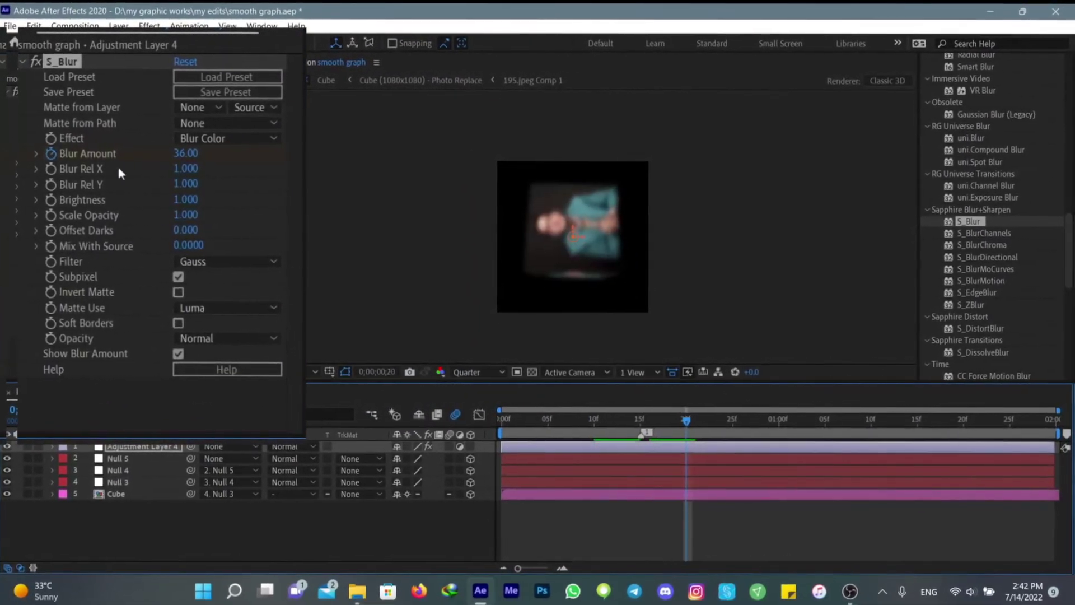
drag(190, 156, 95, 167)
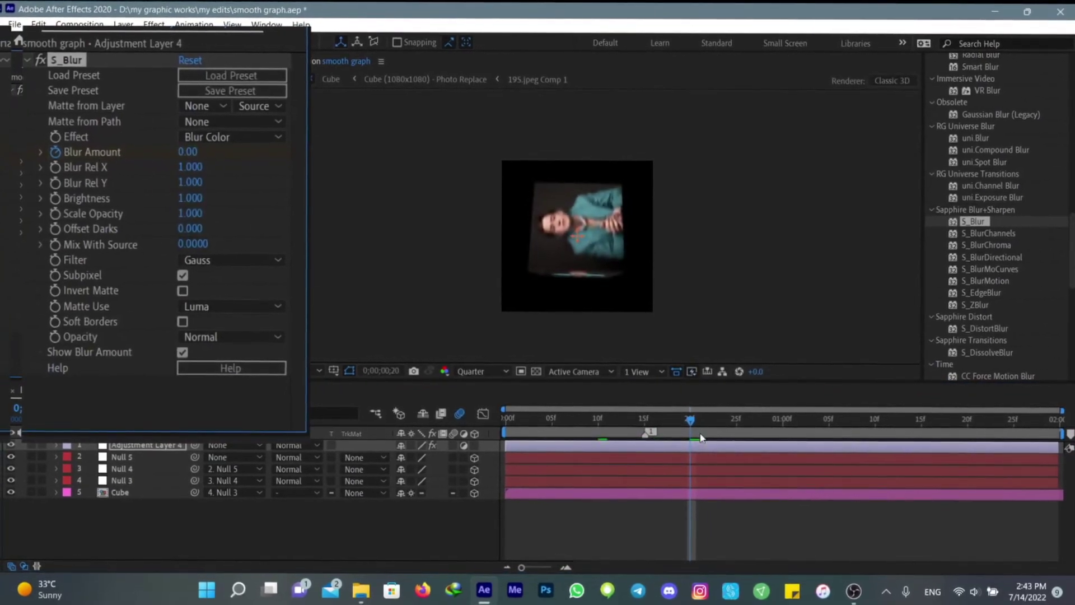
Step: Split the adjustment layer at its Blur Amount keyframes on frames 10 and 20, and delete the pieces before and after them
drag(689, 422, 594, 421)
key(u)
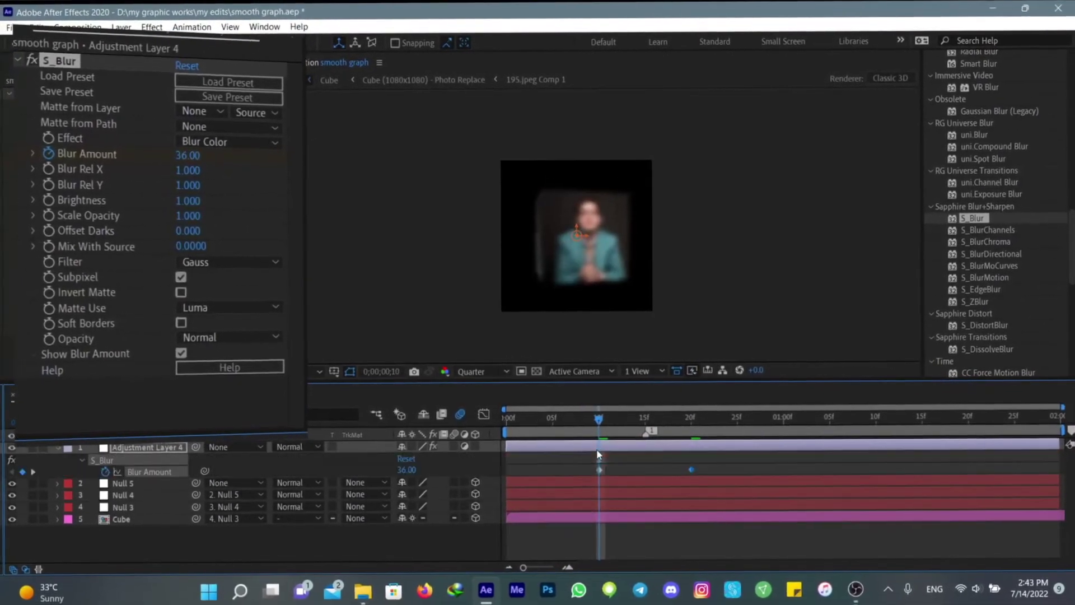
key(ctrl+shift+d)
key(Page_Down)
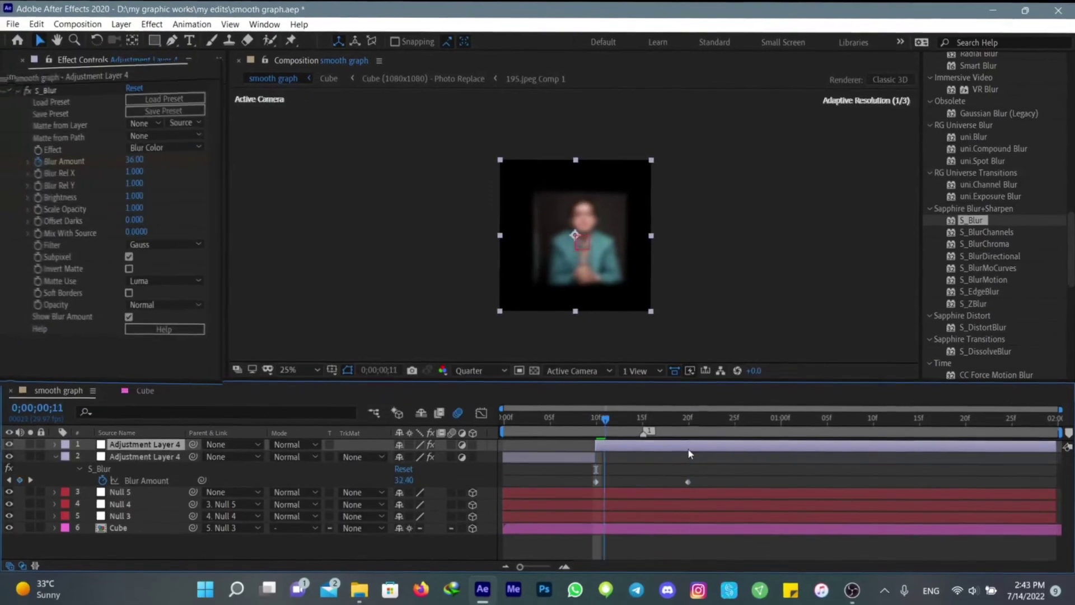
key(ctrl+shift+d)
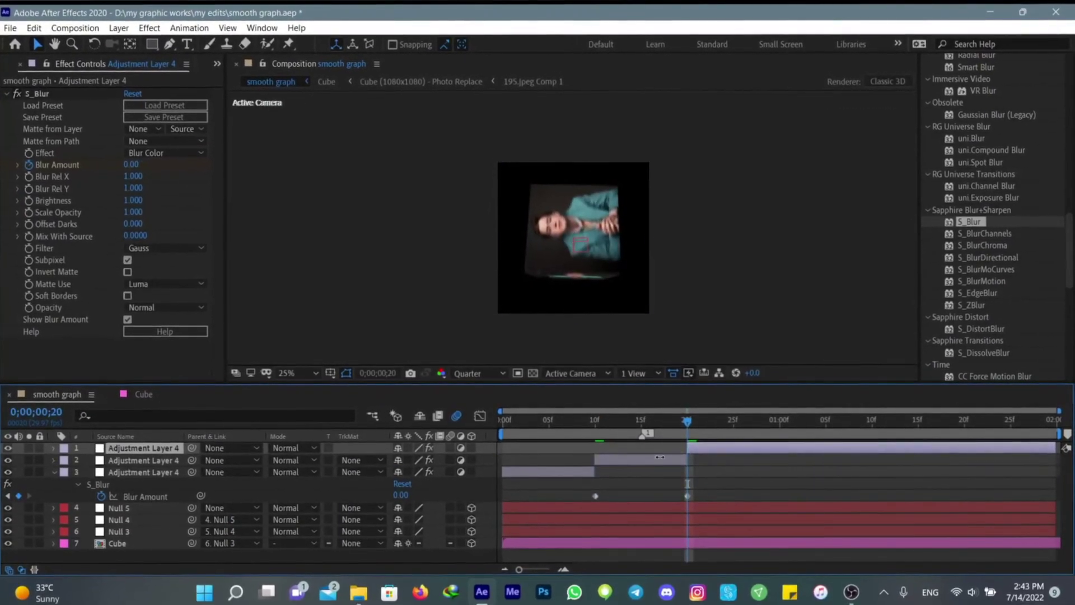
key(Delete)
click(552, 462)
key(Delete)
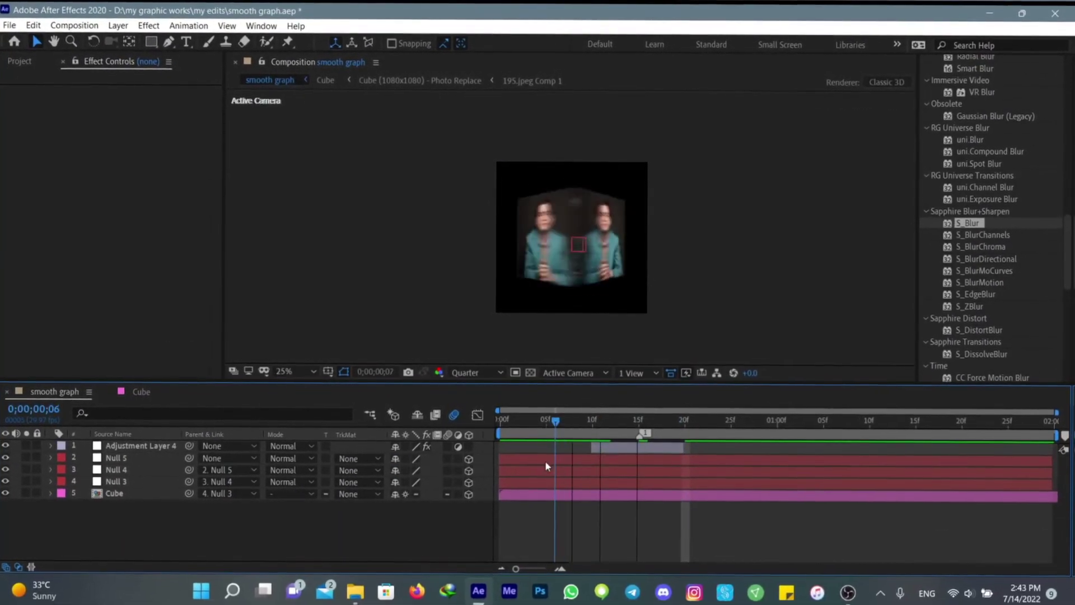
Step: Duplicate the blur adjustment layer twice, start the copies at frame 25 and frame 6, and preview the animation
click(610, 445)
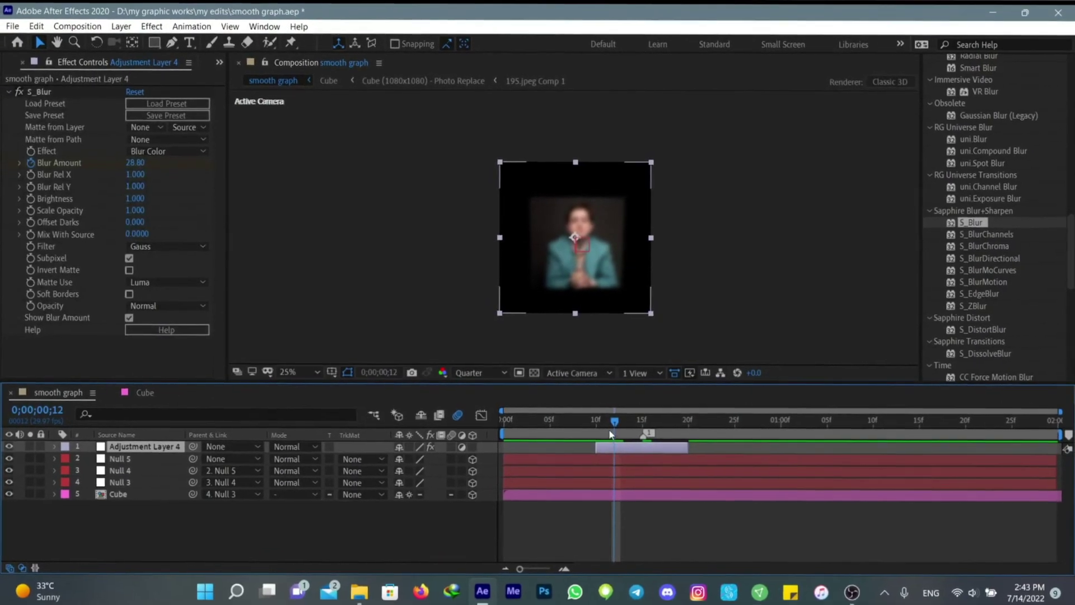
key(Page_Down)
key(ctrl+d)
drag(620, 424, 739, 448)
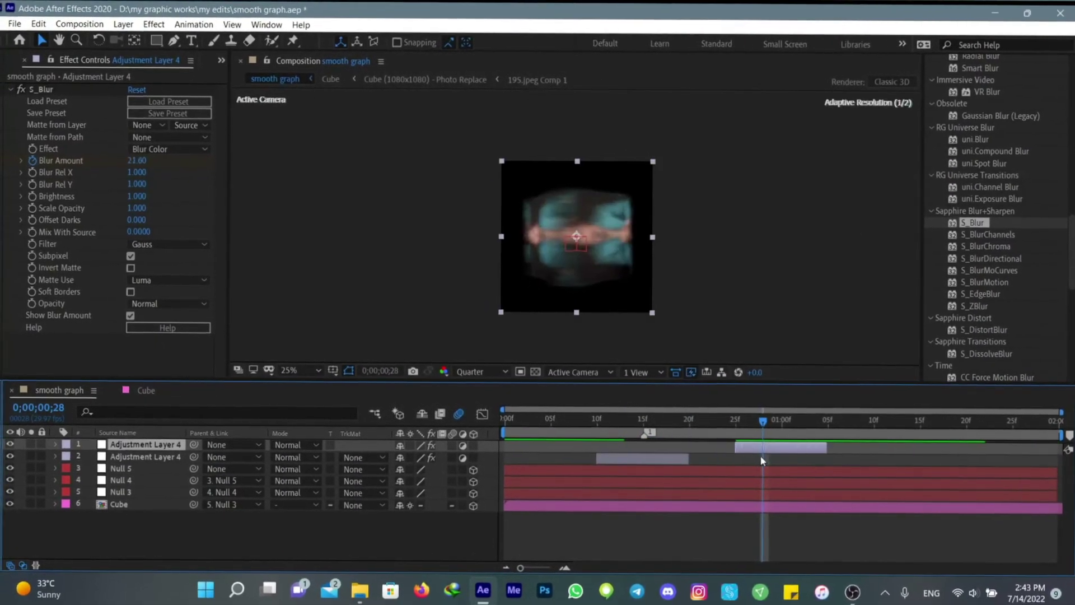
drag(760, 459, 741, 446)
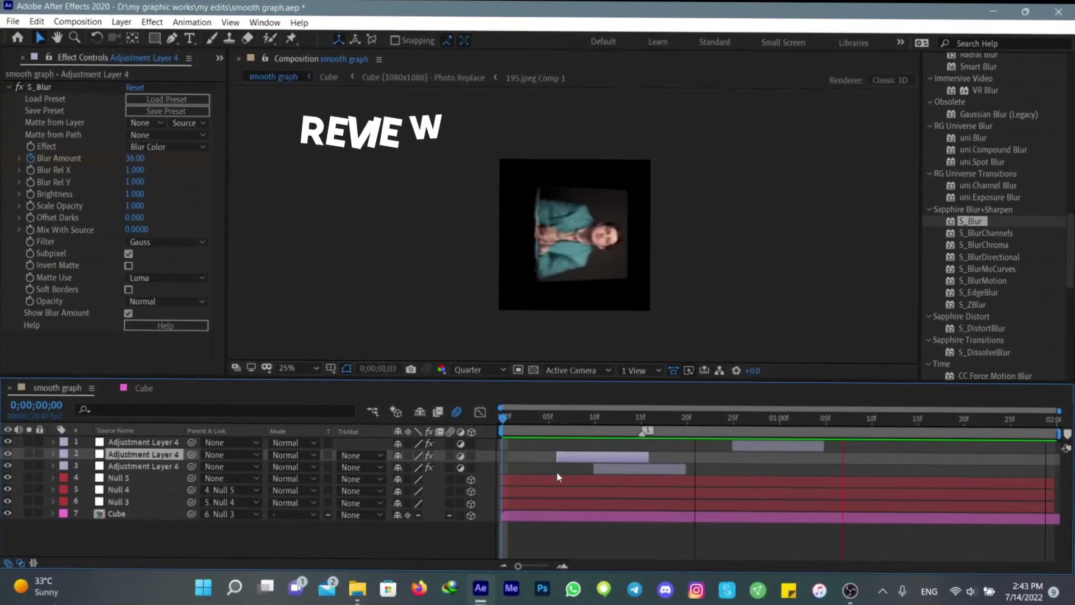
click(745, 460)
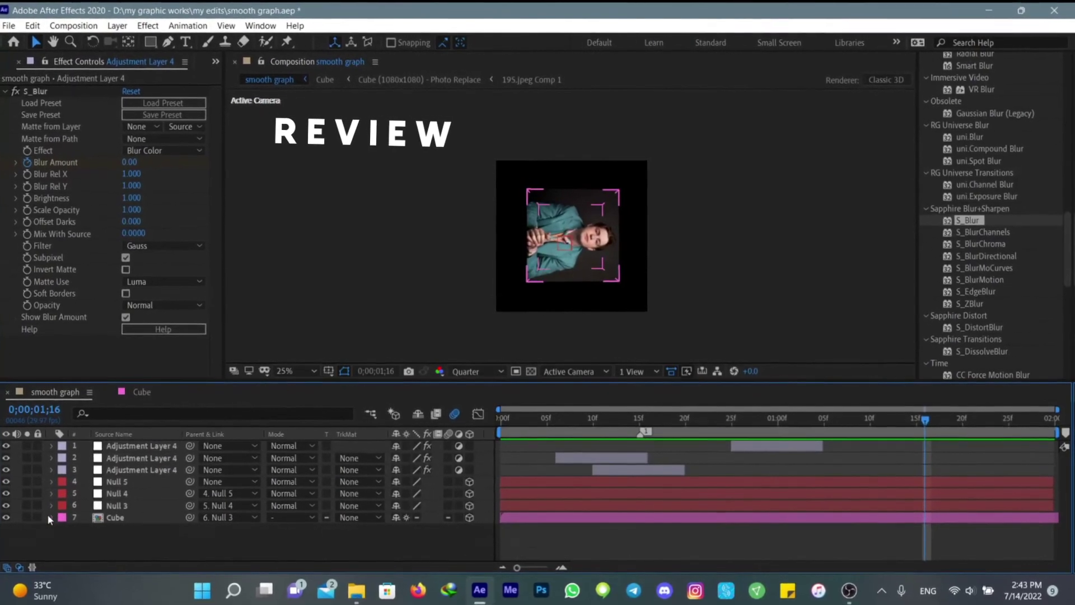
Step: Review the Cube layer's transform properties and collapse them again
click(53, 518)
click(66, 529)
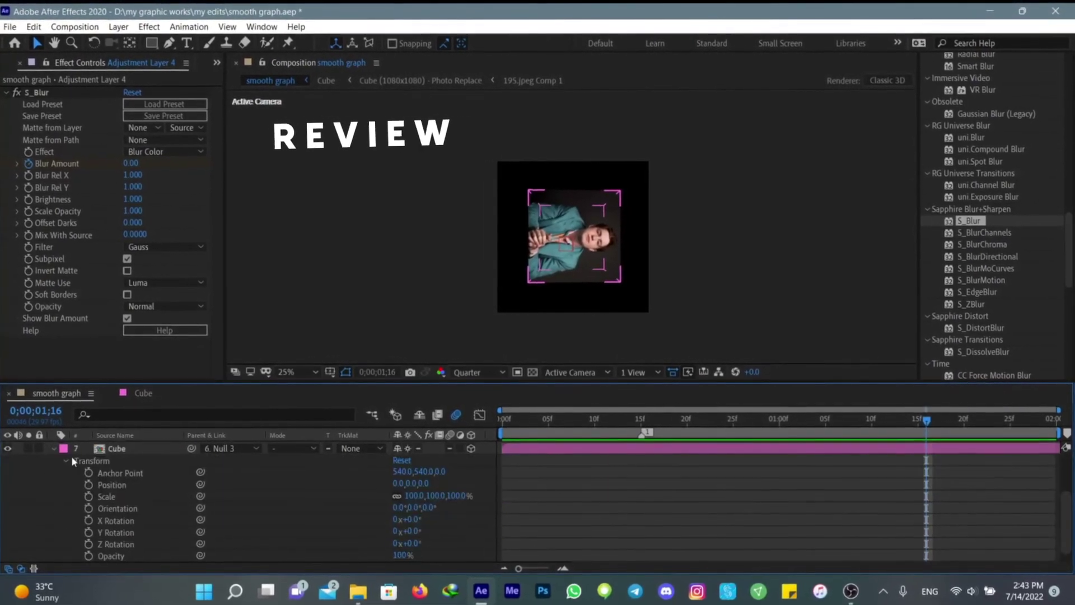
scroll(110, 519, down, 4)
scroll(48, 477, up, 4)
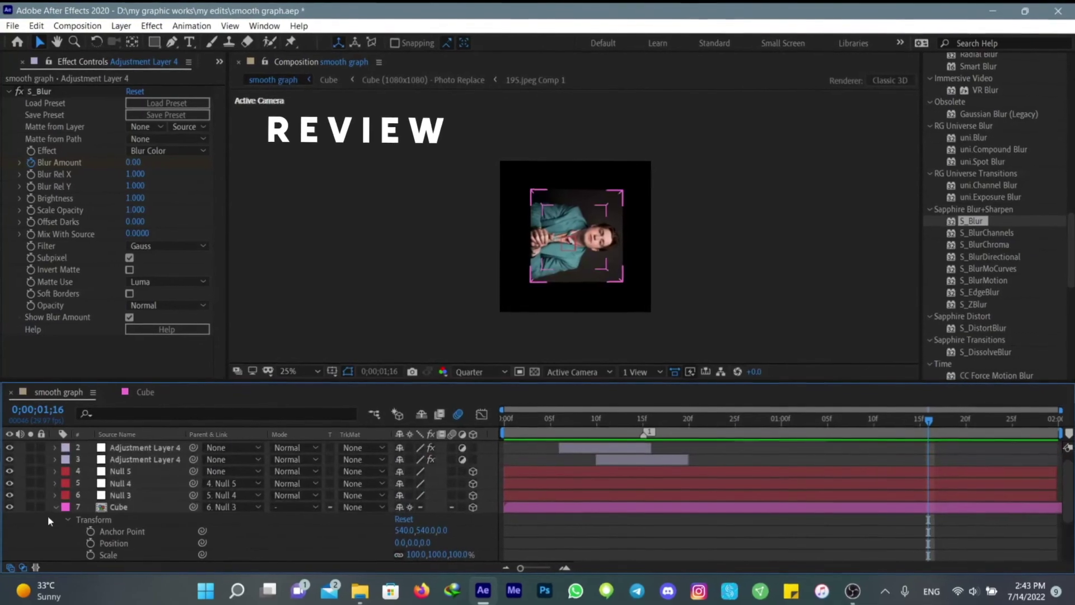
click(52, 516)
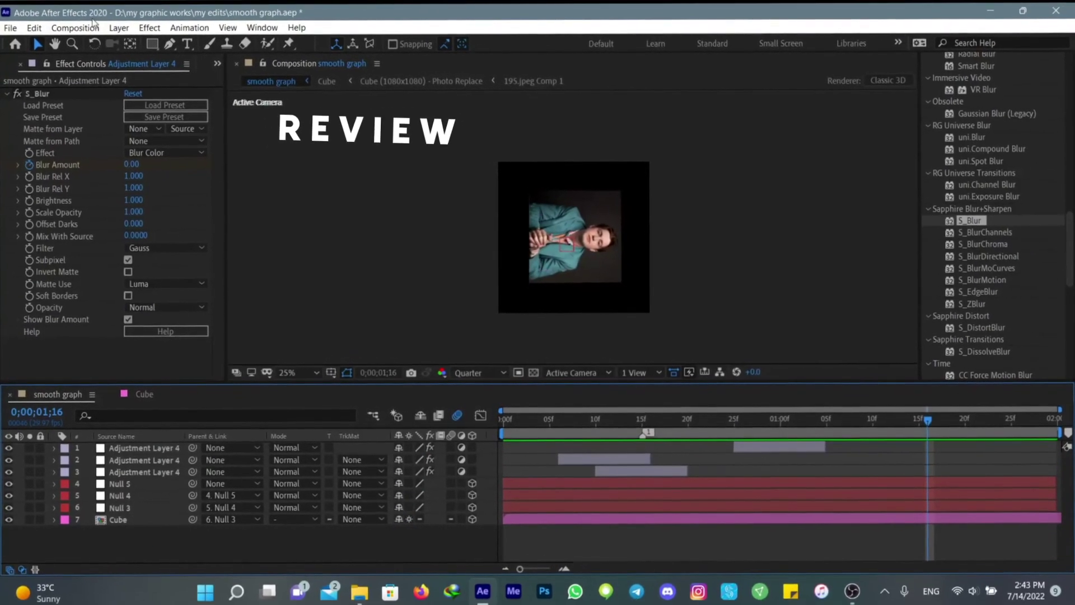
Step: Check the motion blur values in the composition's advanced settings and play back the animation
click(80, 25)
click(122, 64)
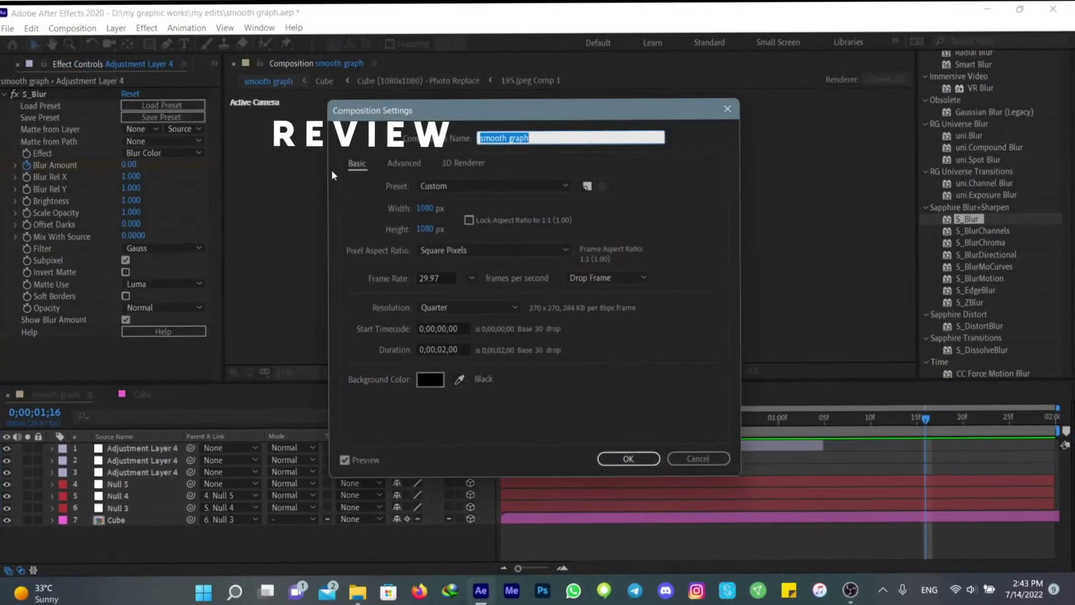
click(404, 162)
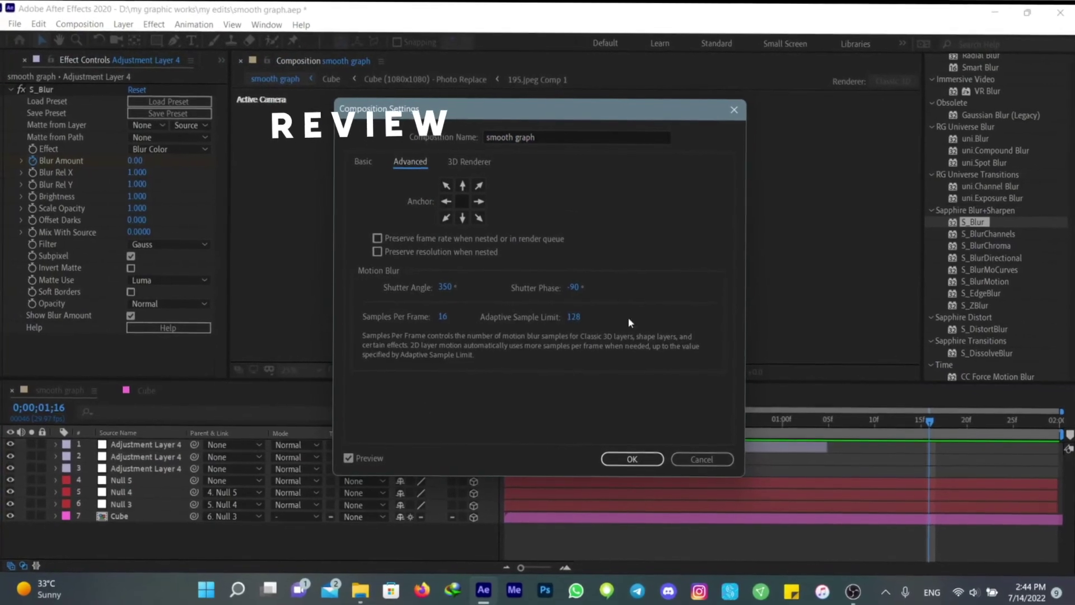
click(627, 457)
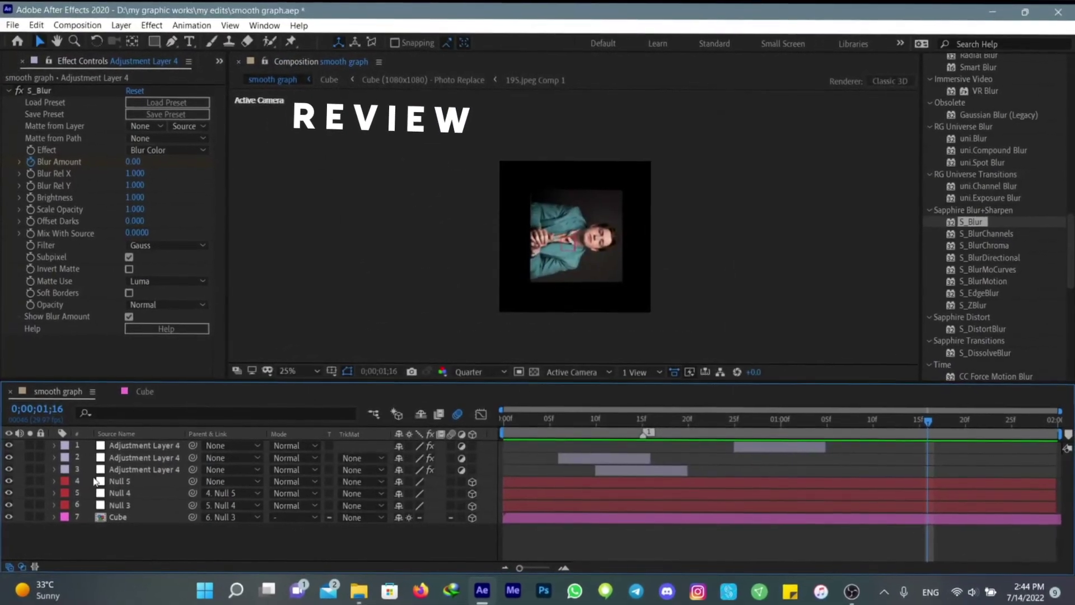
drag(918, 421, 686, 470)
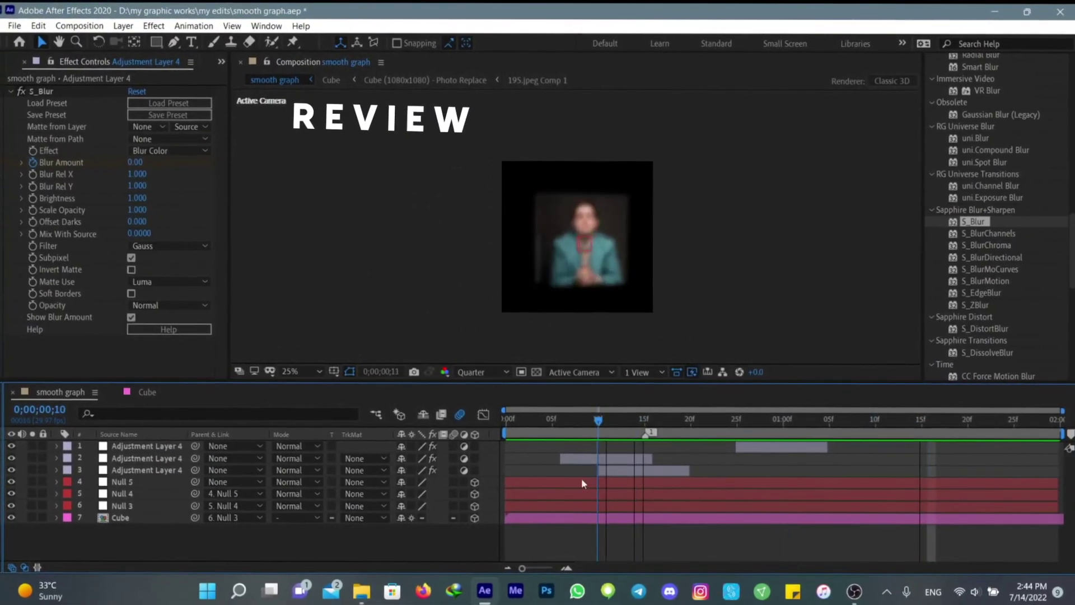